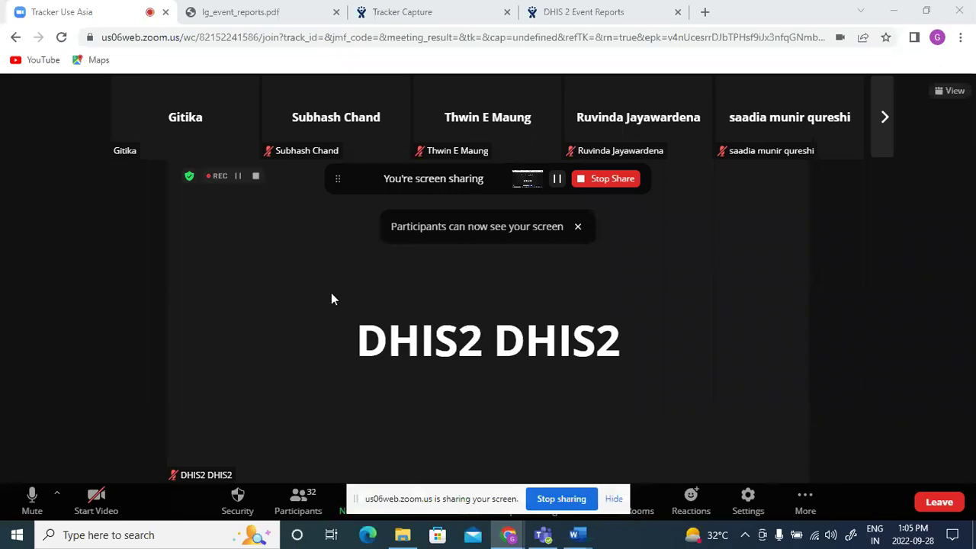
# Step: Replace the vaccination line list with a new blank report, then glance at the intro slides
pyautogui.hotkey('alt', 'Tab')
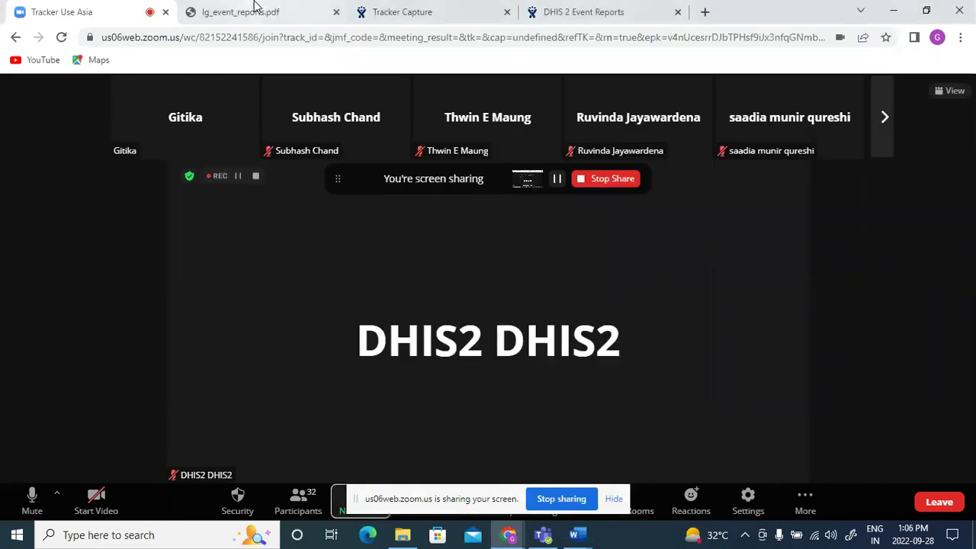
pyautogui.click(448, 9)
pyautogui.click(583, 11)
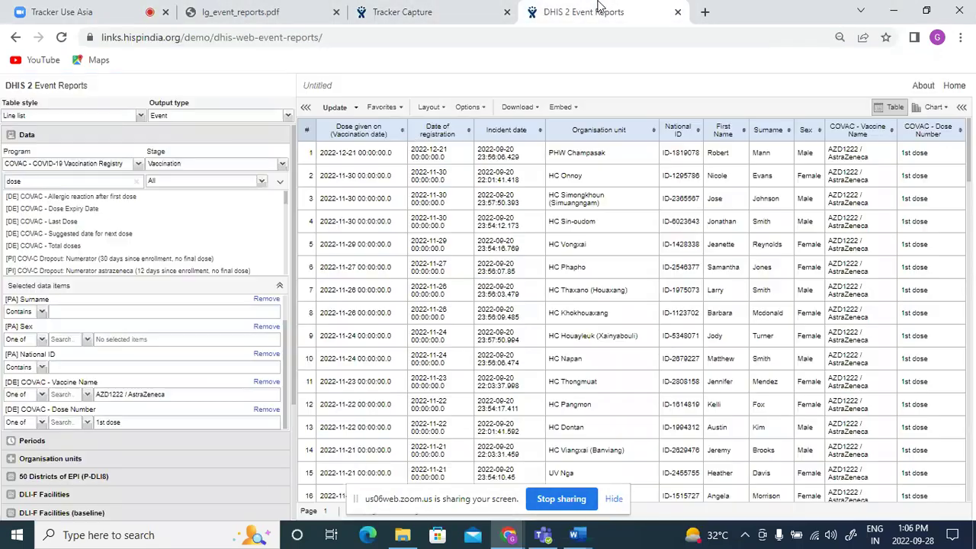
pyautogui.hotkey('alt', 'Tab')
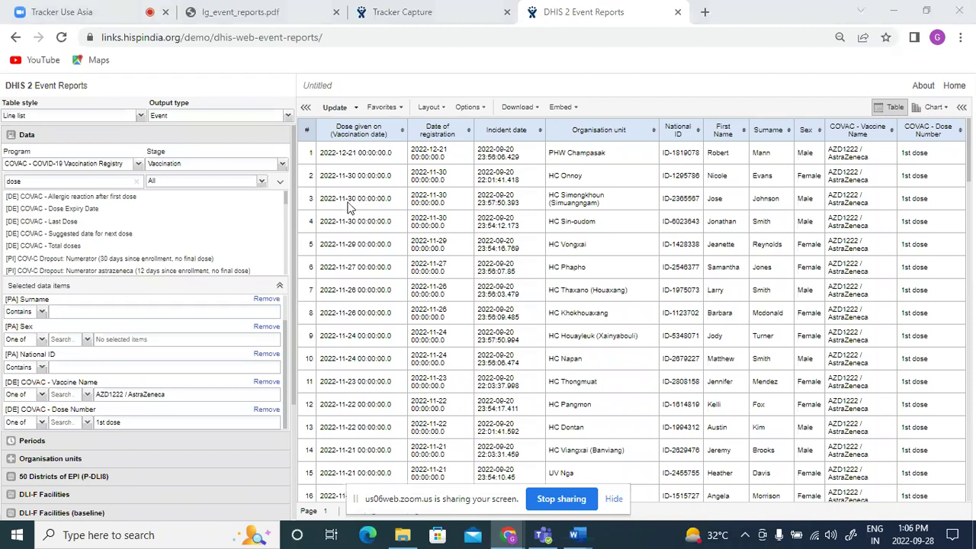
pyautogui.click(381, 106)
pyautogui.click(389, 130)
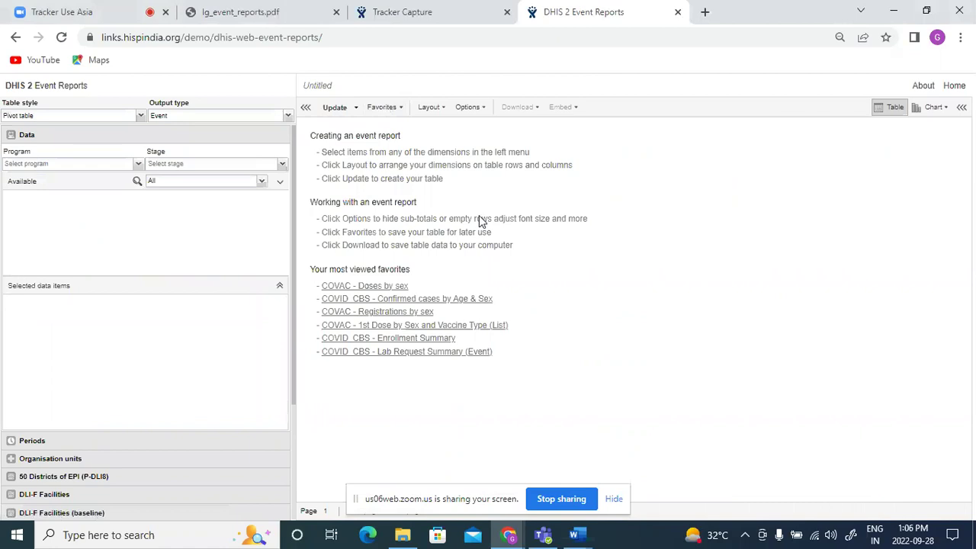
pyautogui.hotkey('alt', 'Tab')
pyautogui.hotkey('alt', 'Tab')
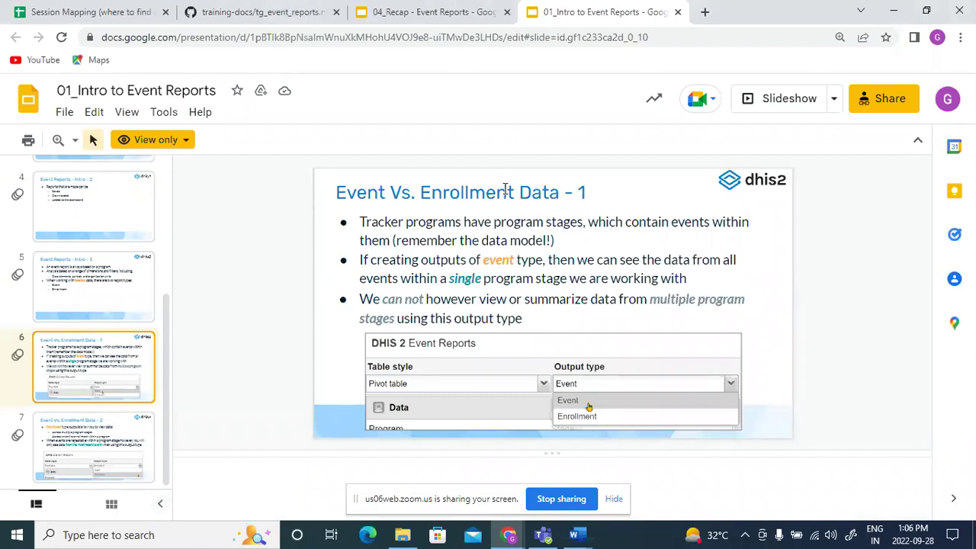
pyautogui.hotkey('alt', 'Tab')
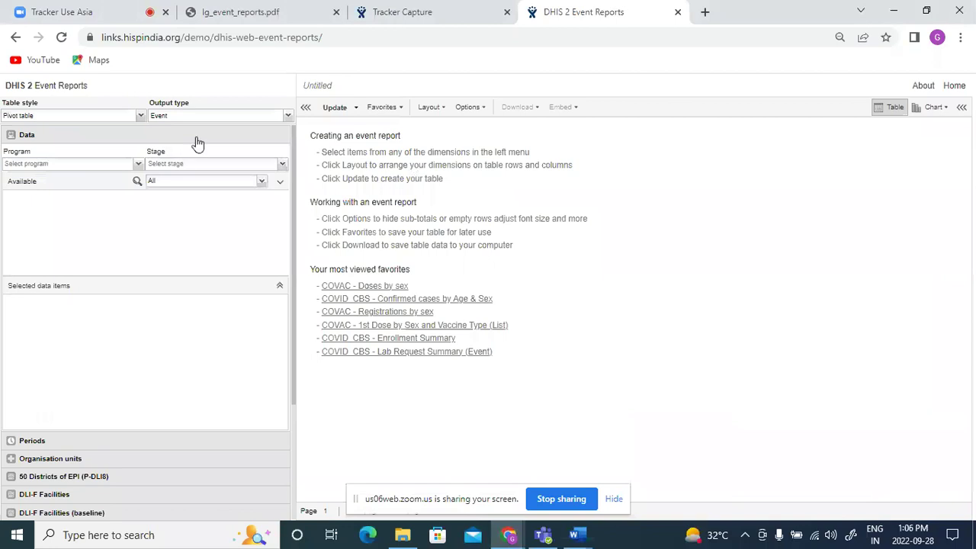
pyautogui.click(214, 116)
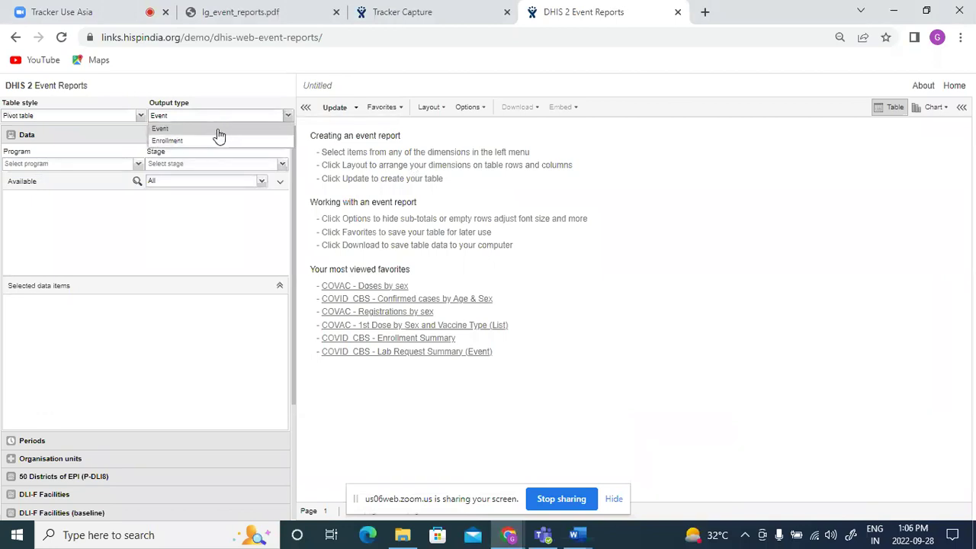
pyautogui.click(219, 131)
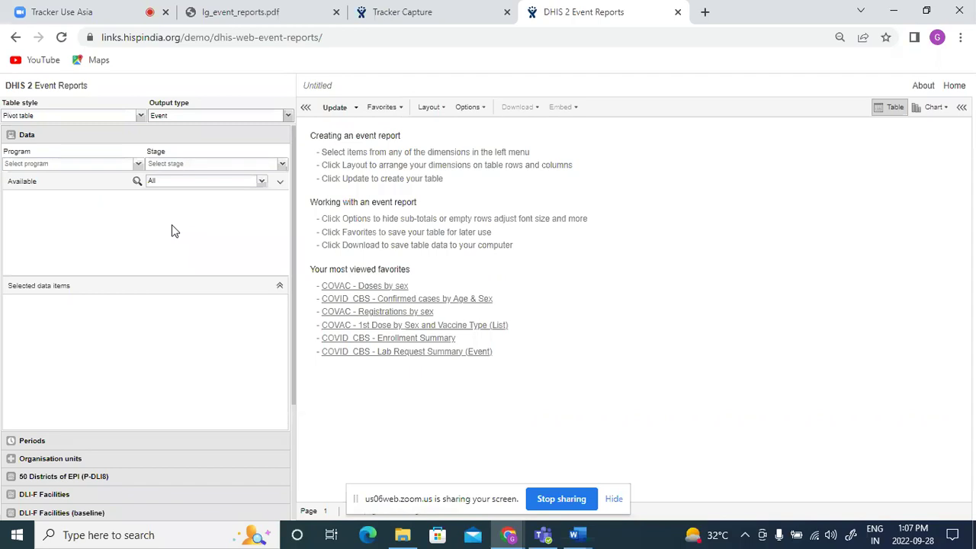
# Step: Open the saved favorite 'COVID_CBS - Lab Request Summary (Event)' after searching 'lab re'
pyautogui.click(385, 108)
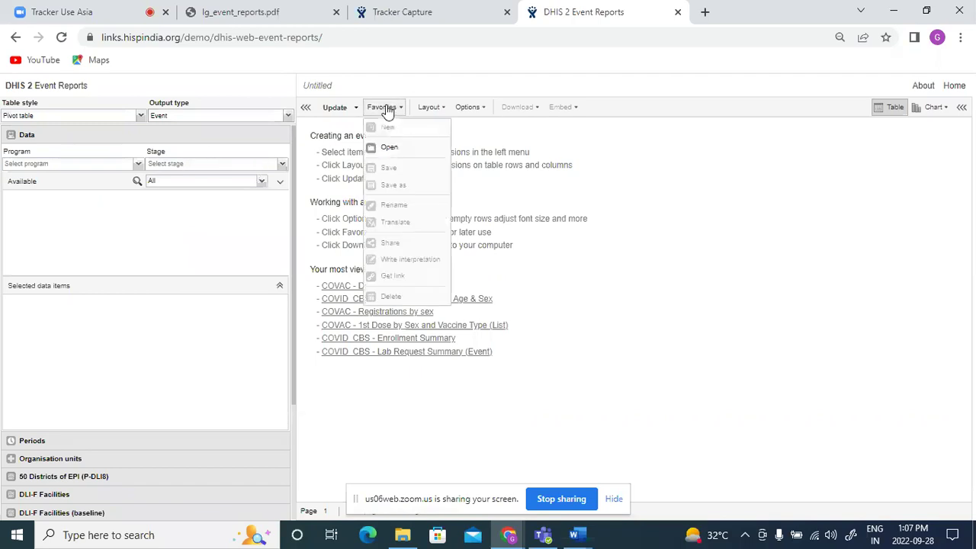
pyautogui.click(390, 150)
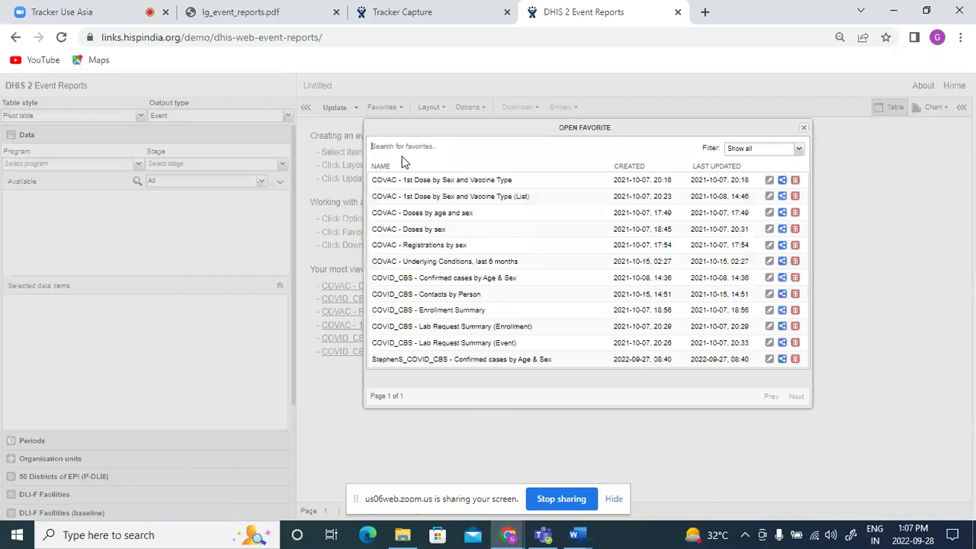
pyautogui.write('lab re')
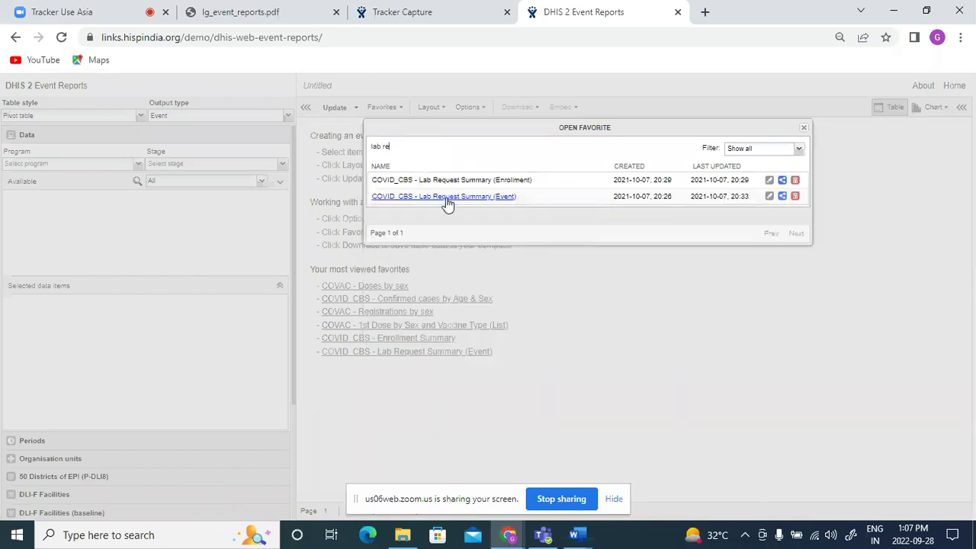
pyautogui.click(446, 198)
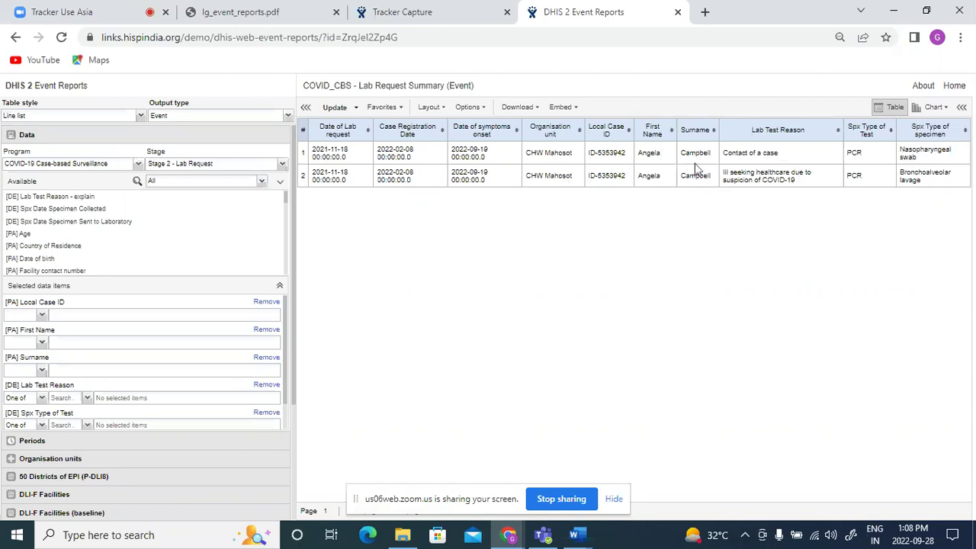
# Step: Search the COVID-19 Case-based Surveillance program in Tracker Capture for the case's Local Case ID
pyautogui.click(412, 8)
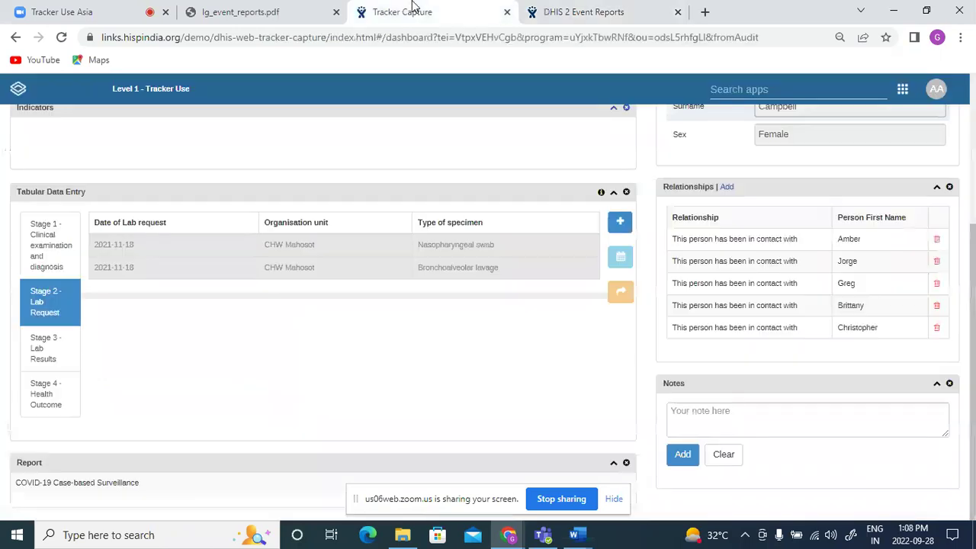
pyautogui.click(15, 38)
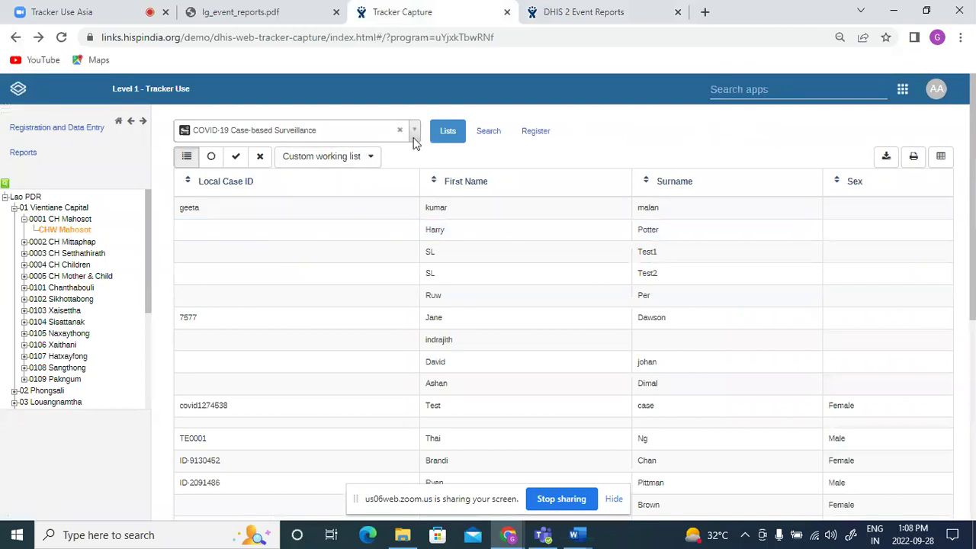
pyautogui.click(414, 131)
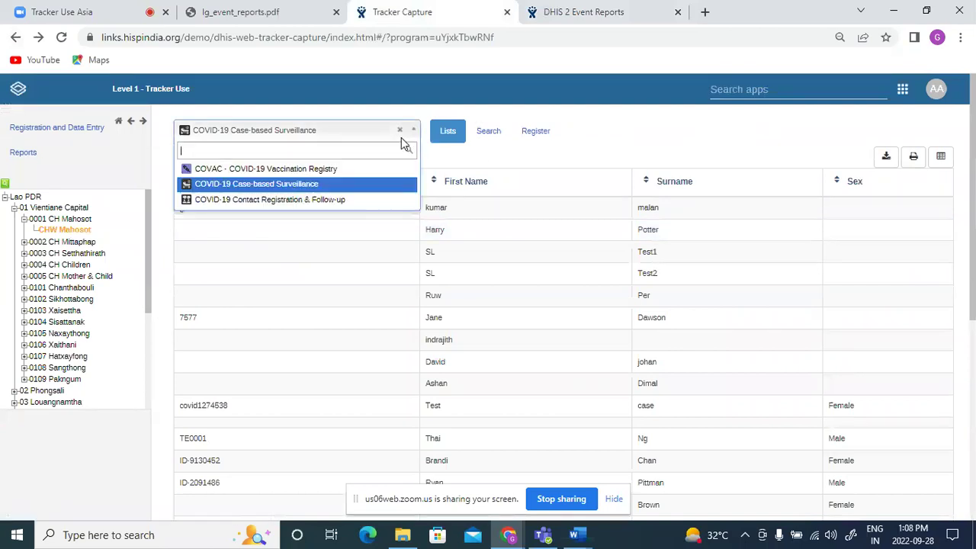
pyautogui.click(354, 187)
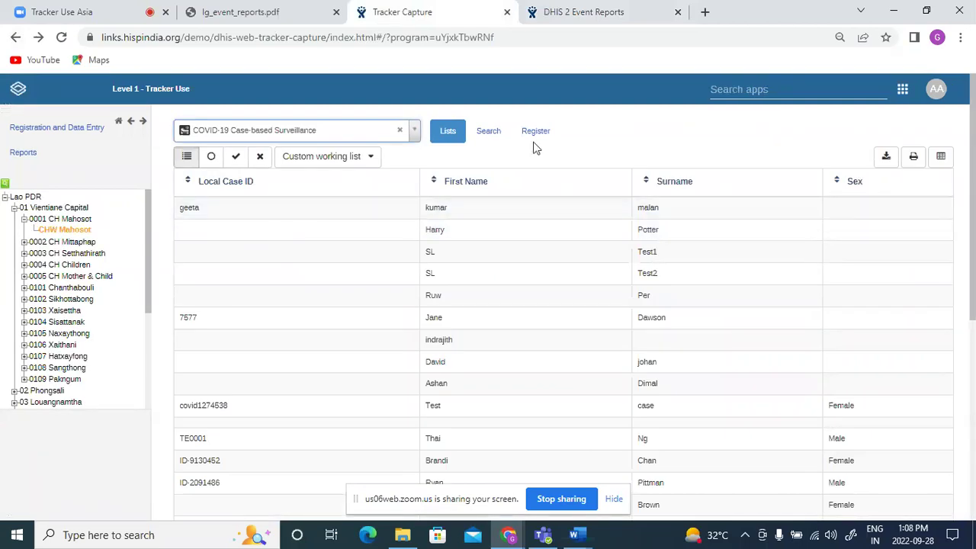
pyautogui.click(492, 132)
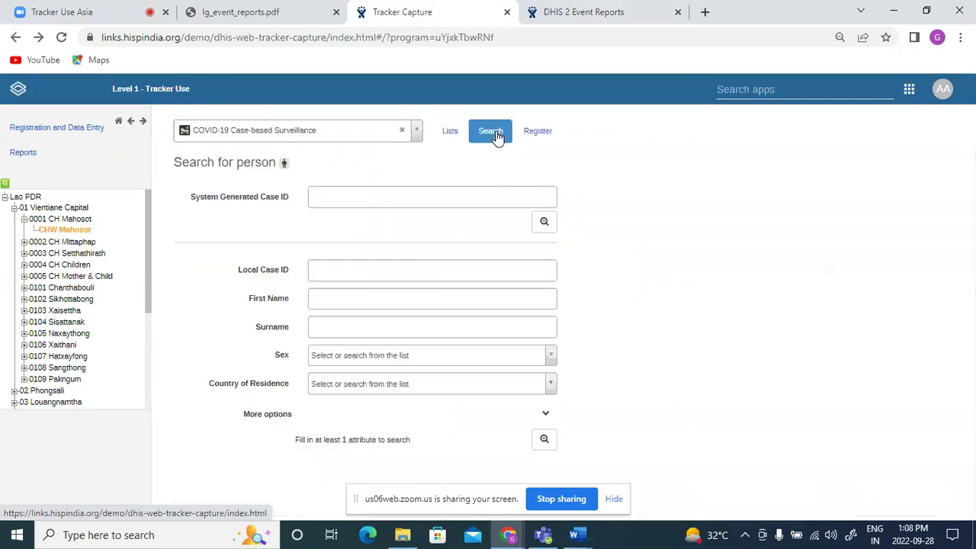
pyautogui.click(357, 268)
pyautogui.write('6353')
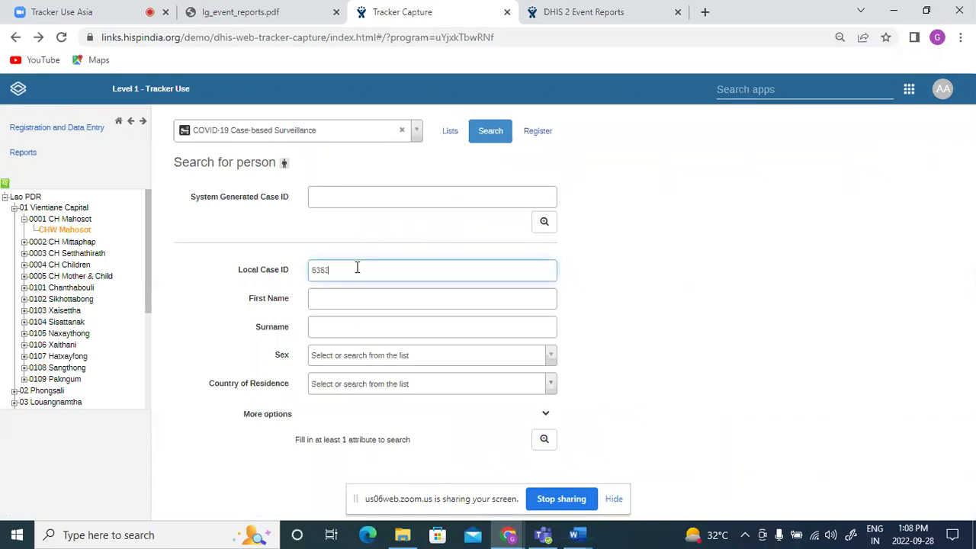
pyautogui.write('942')
pyautogui.press('Return')
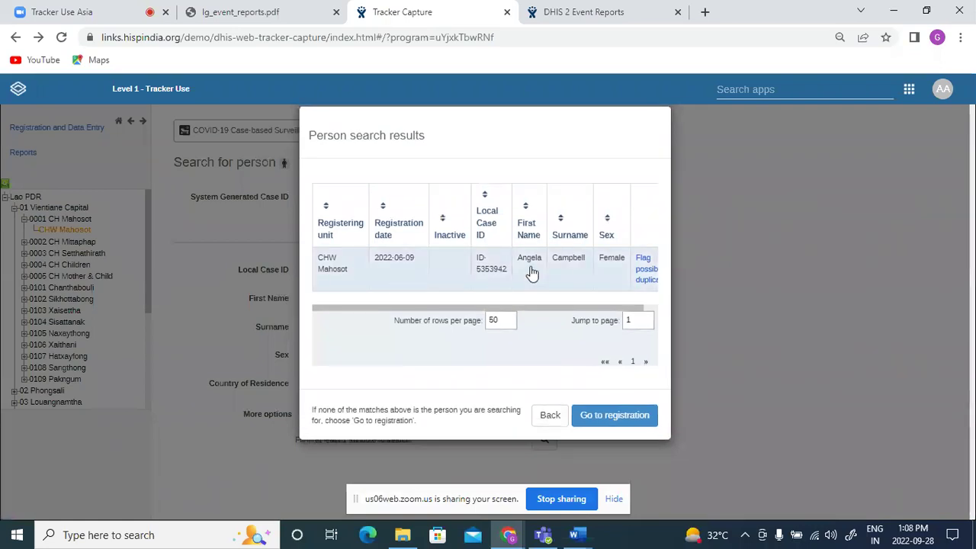
# Step: Open the matched dashboard and list its Lab Request events: Nasopharyngeal swab and Bronchoalveolar lavage
pyautogui.click(532, 271)
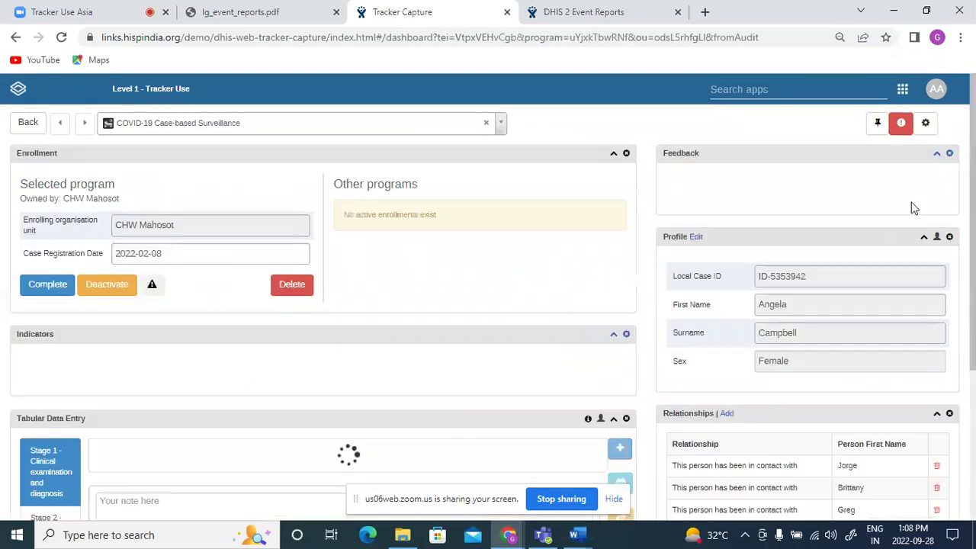
pyautogui.scroll(-2, 971, 200)
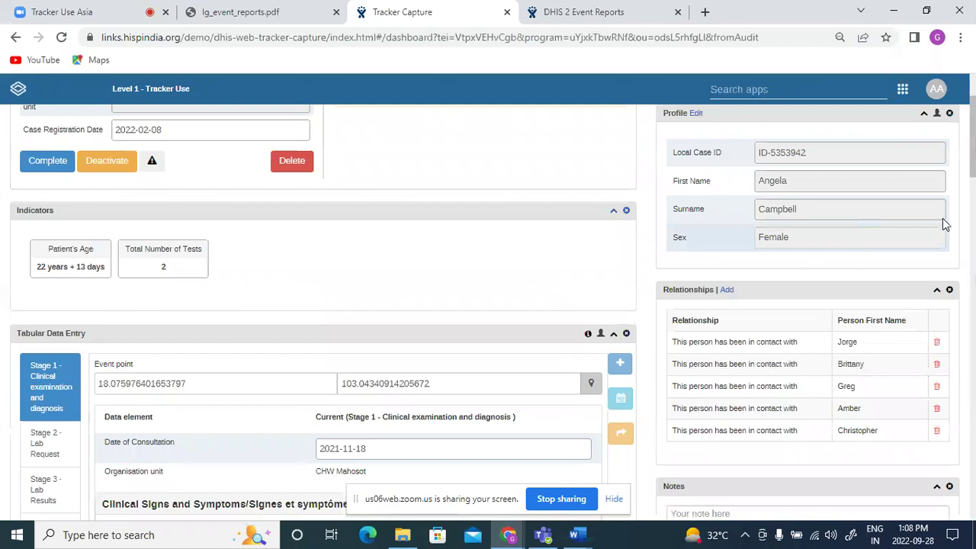
pyautogui.scroll(-5, 974, 153)
pyautogui.scroll(2, 267, 339)
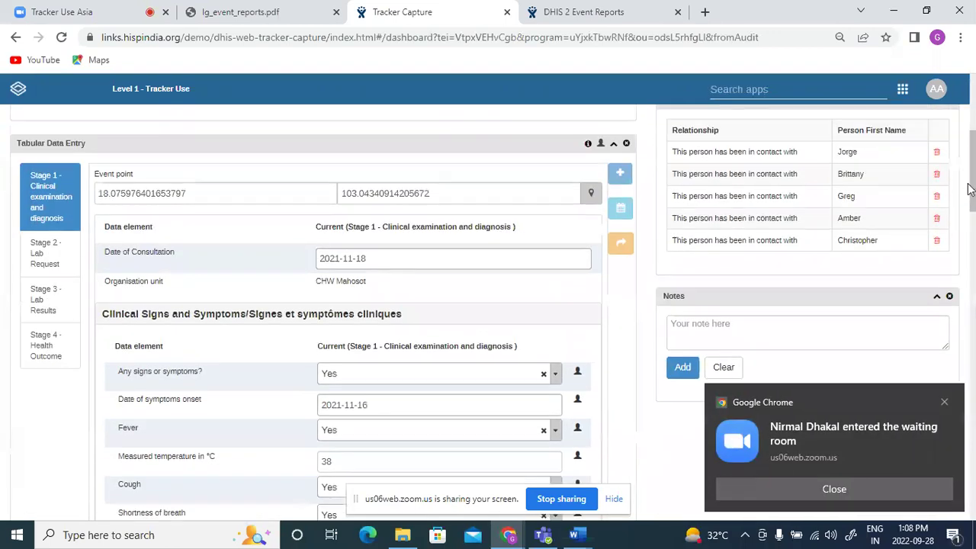
pyautogui.click(45, 255)
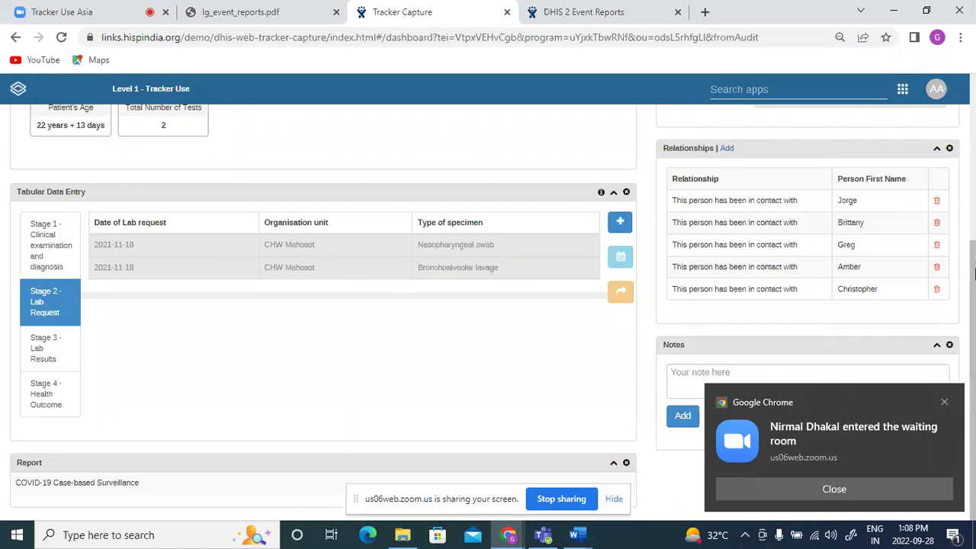
pyautogui.moveTo(973, 275); pyautogui.dragTo(973, 238)
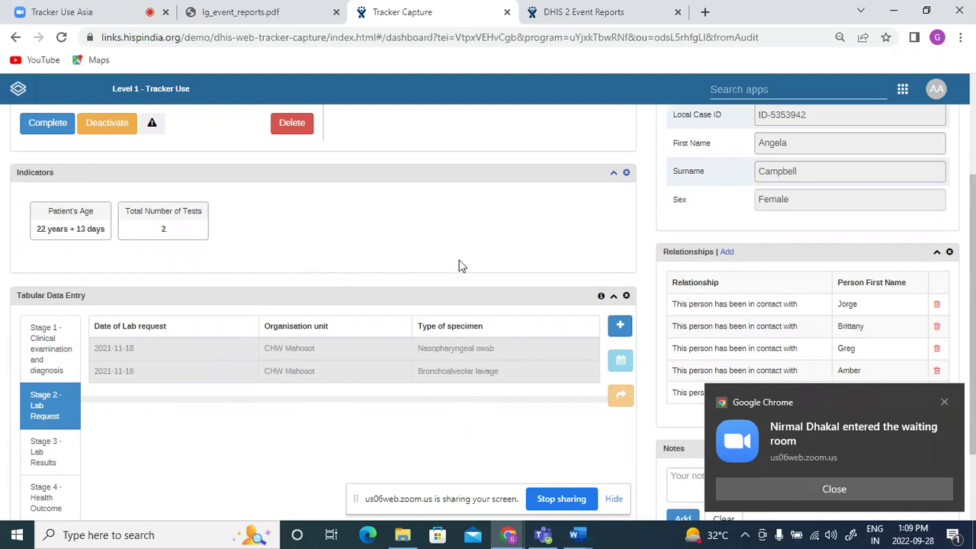
# Step: Start a new Line list report with COVID-19 Case-based Surveillance as the program
pyautogui.click(600, 11)
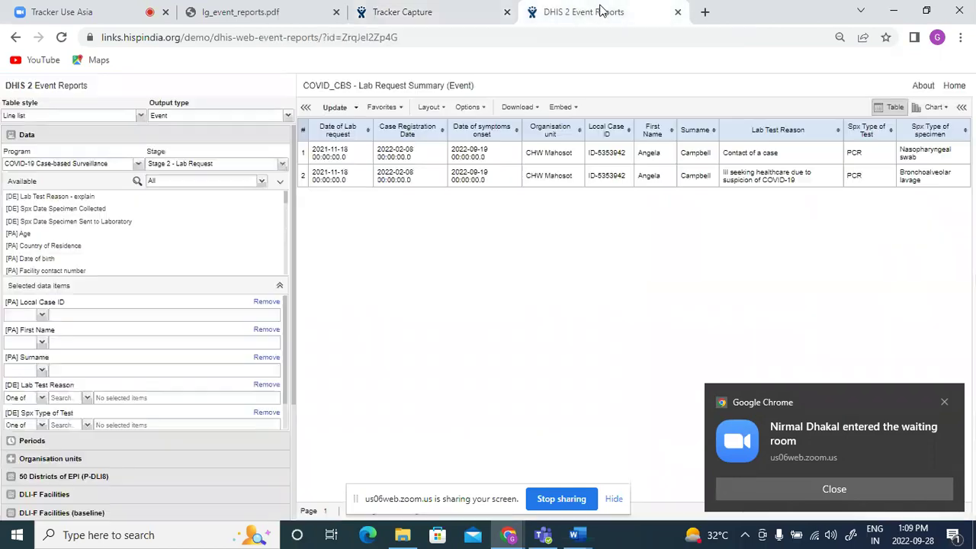
pyautogui.click(383, 107)
pyautogui.click(396, 128)
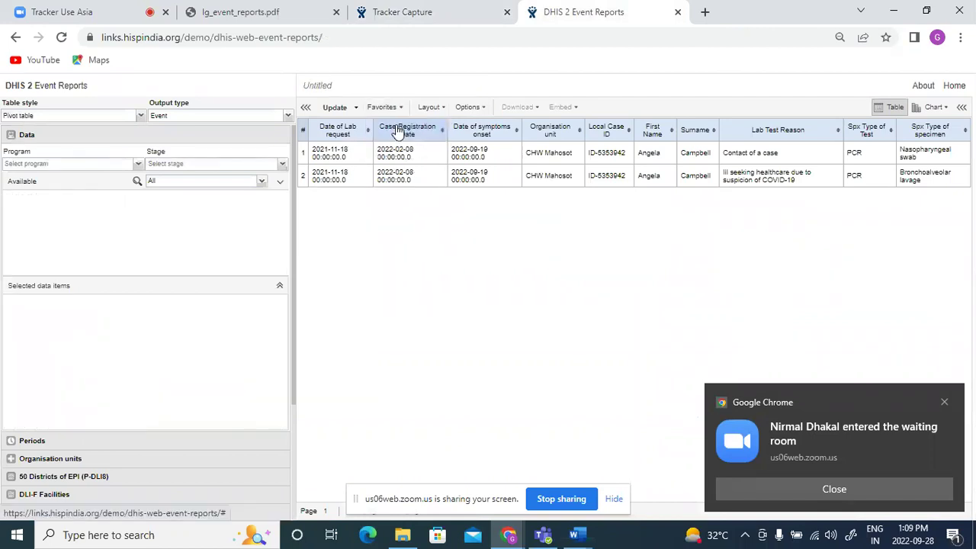
pyautogui.click(97, 116)
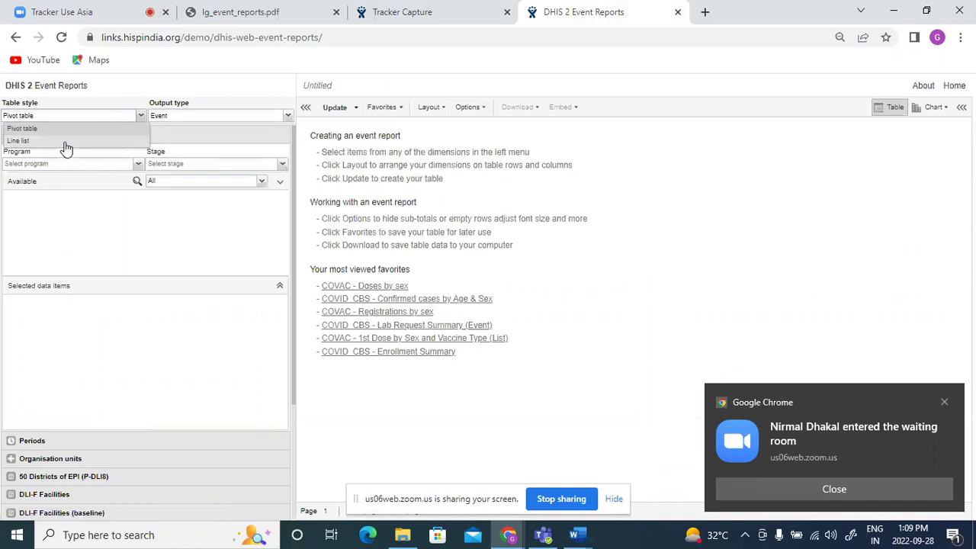
pyautogui.click(66, 141)
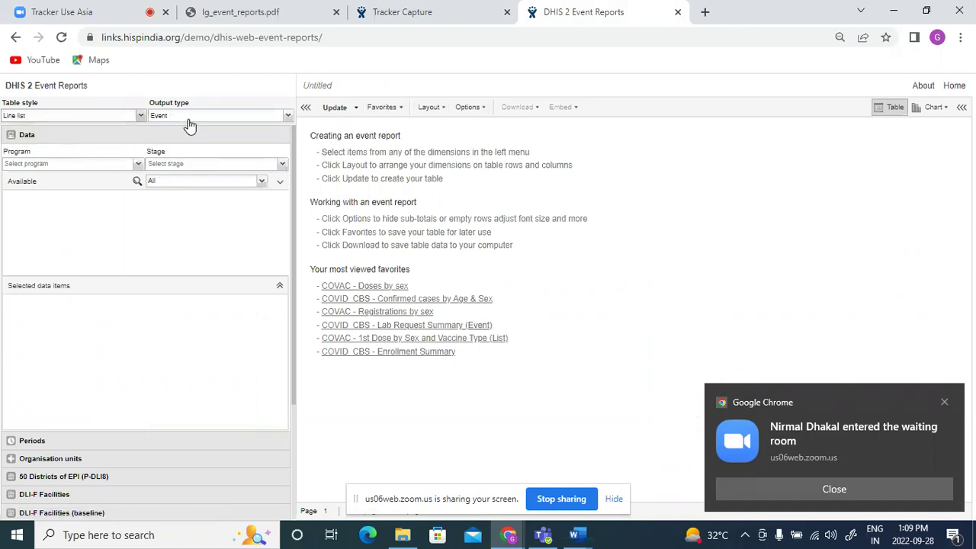
pyautogui.click(96, 164)
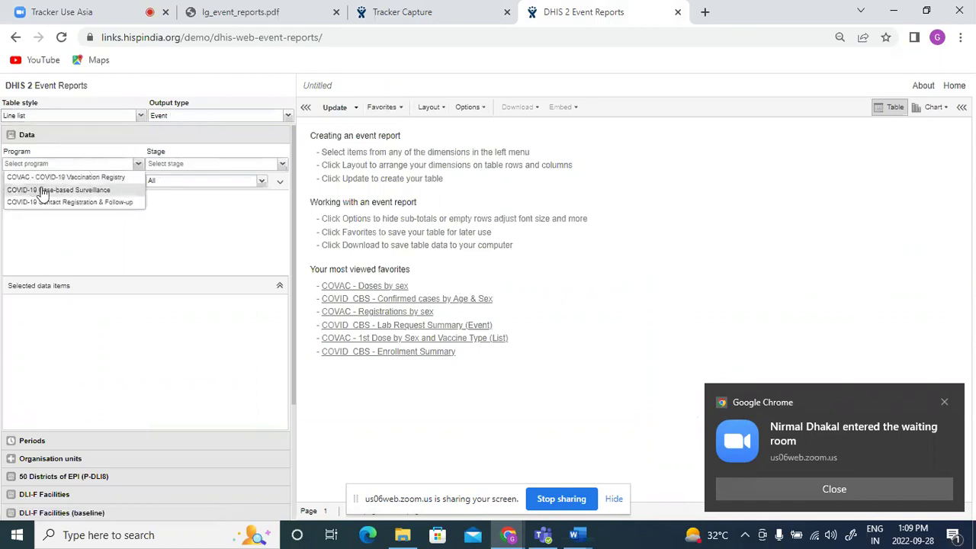
pyautogui.click(68, 192)
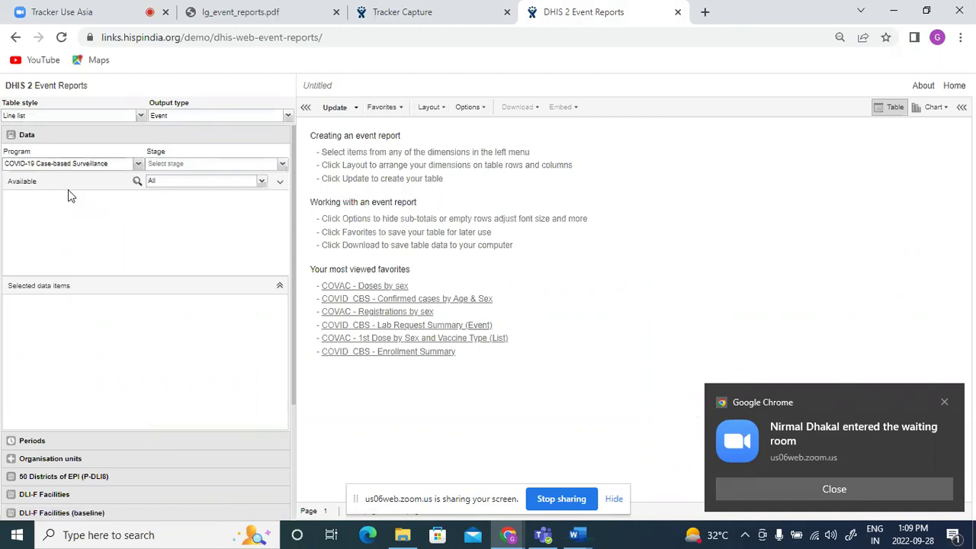
pyautogui.click(227, 166)
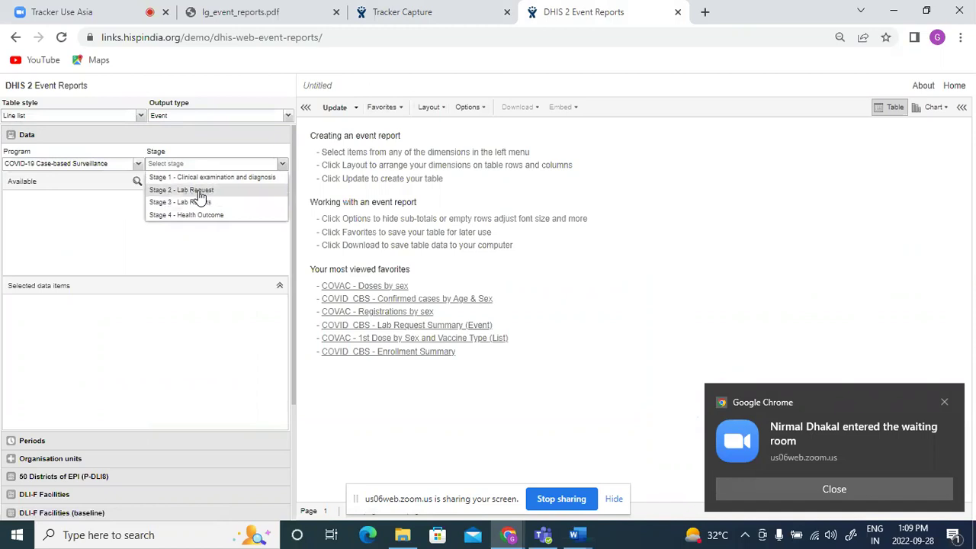
# Step: Choose Stage 2 - Lab Request and add Local Case ID, First Name and Surname
pyautogui.click(192, 190)
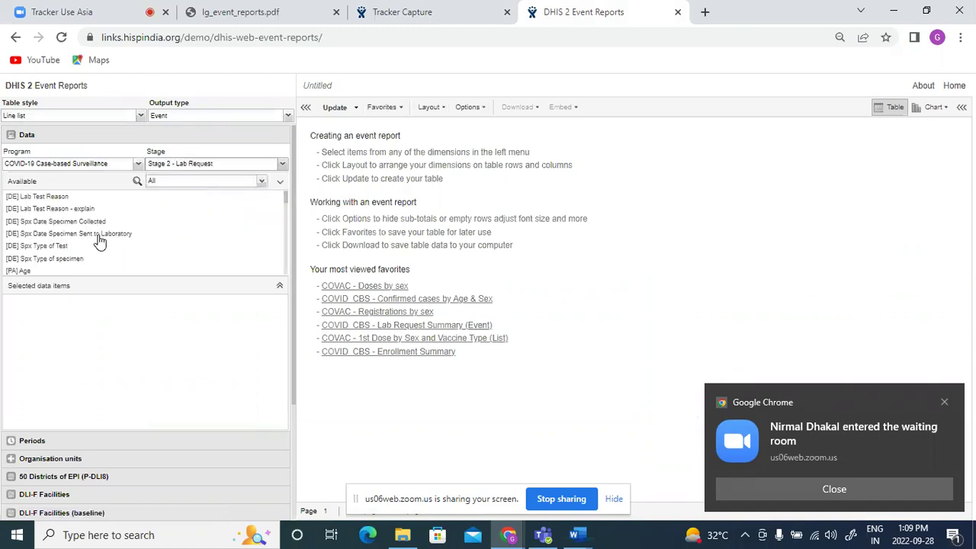
pyautogui.click(135, 183)
pyautogui.write('local')
pyautogui.doubleClick(66, 197)
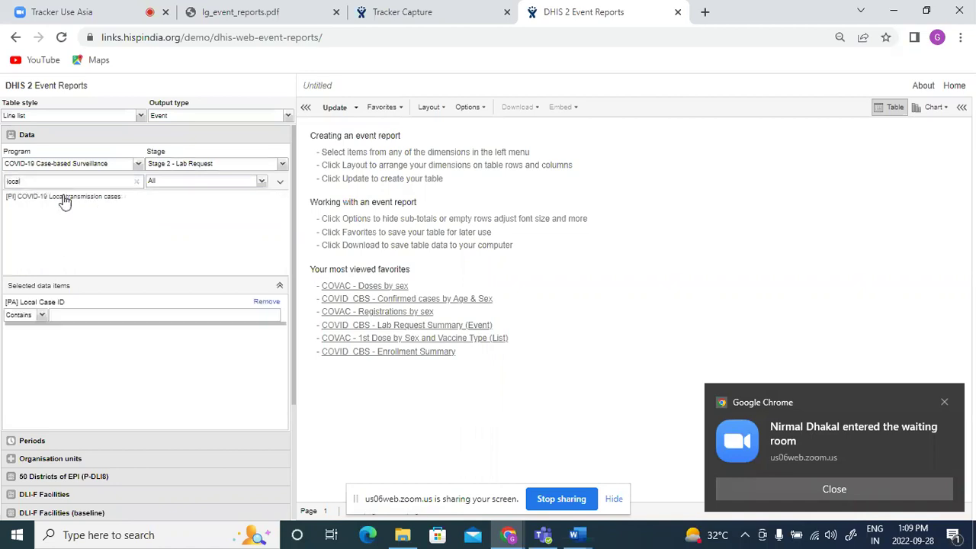
pyautogui.write('name')
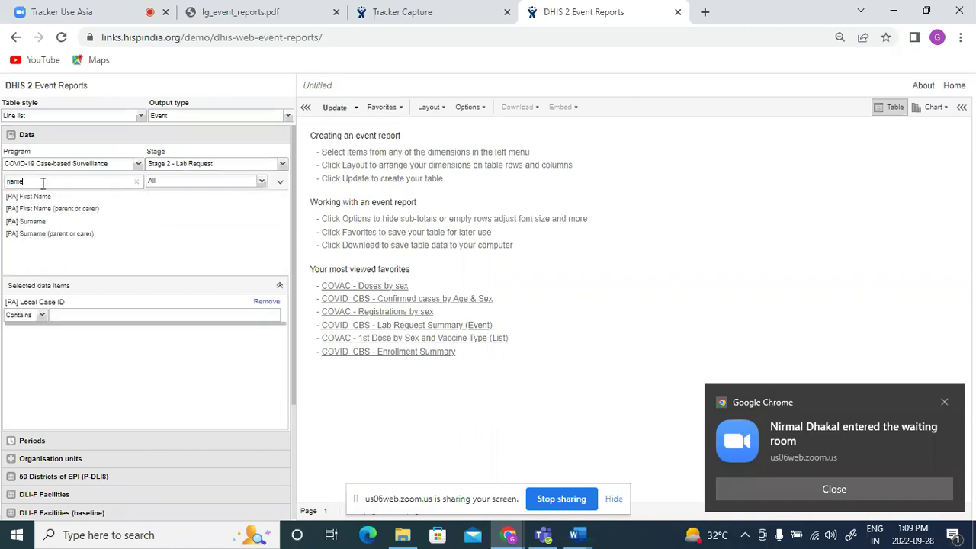
pyautogui.doubleClick(42, 196)
pyautogui.doubleClick(36, 209)
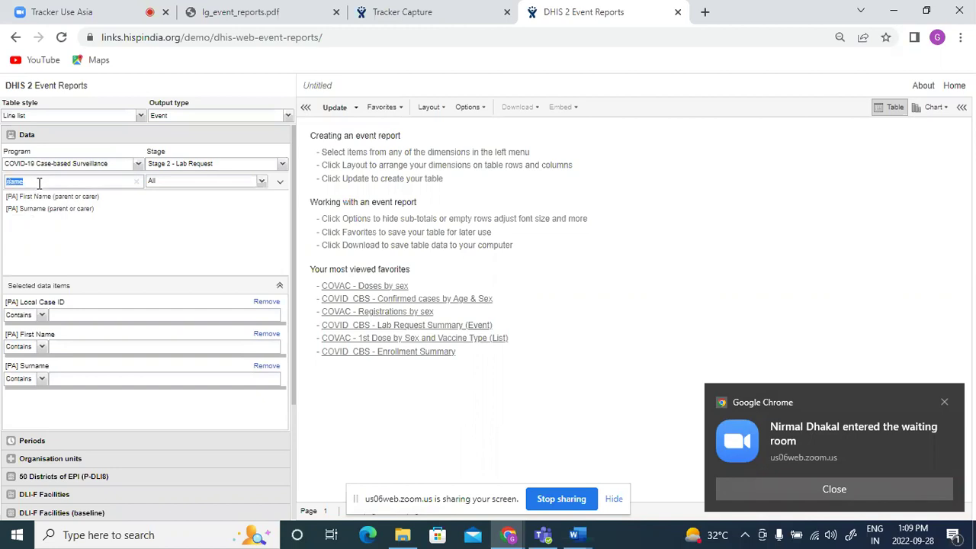
# Step: Add Lab Test Reason, Spx Type of Test and Spx Type of specimen data items
pyautogui.write('lab tes')
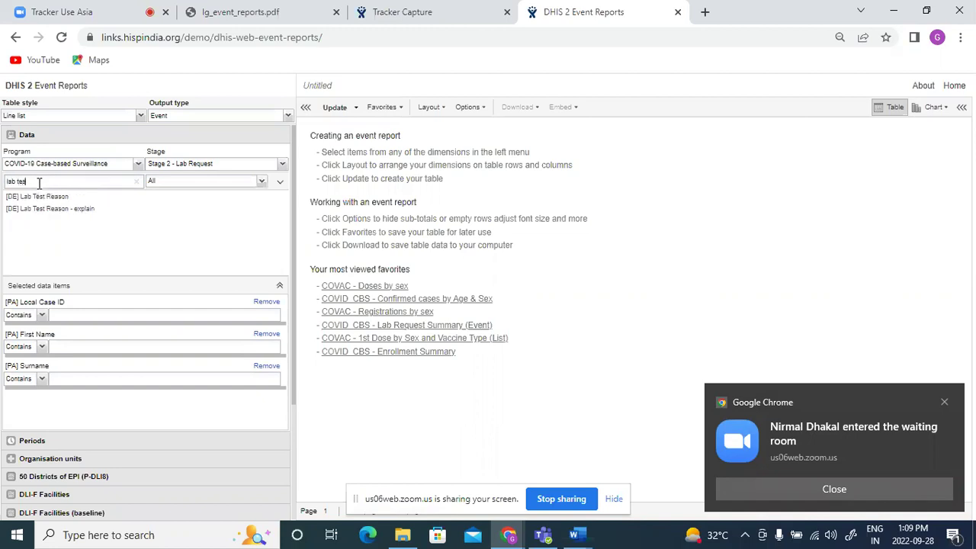
pyautogui.doubleClick(48, 196)
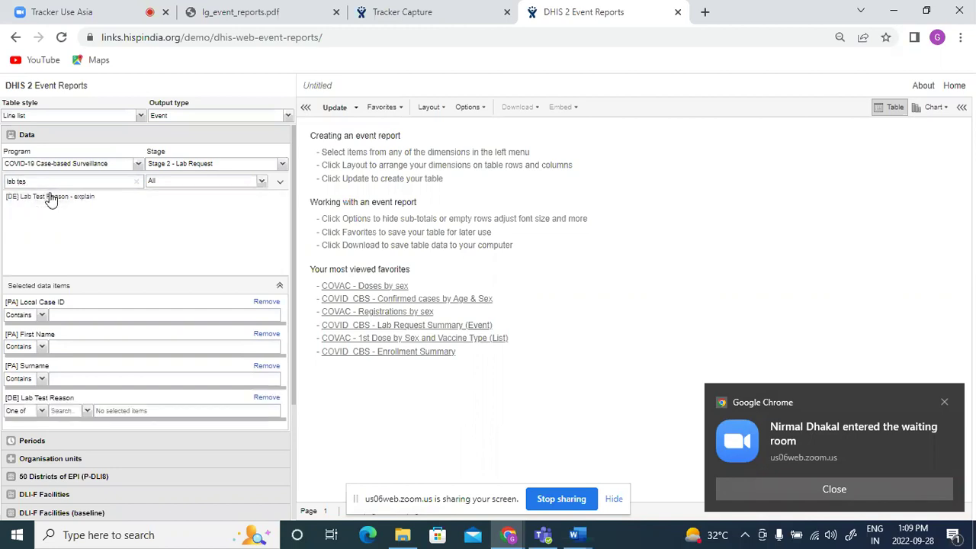
pyautogui.doubleClick(55, 186)
pyautogui.write('type')
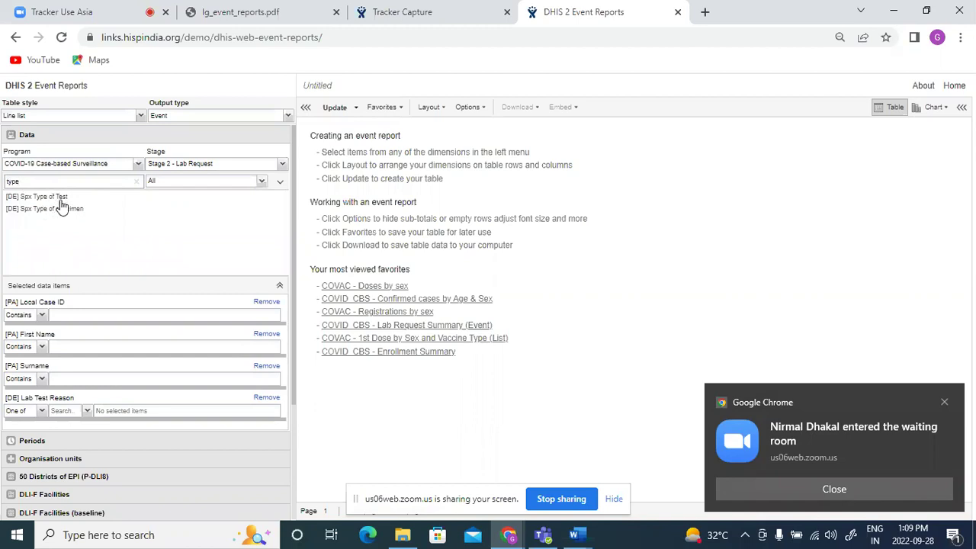
pyautogui.doubleClick(56, 200)
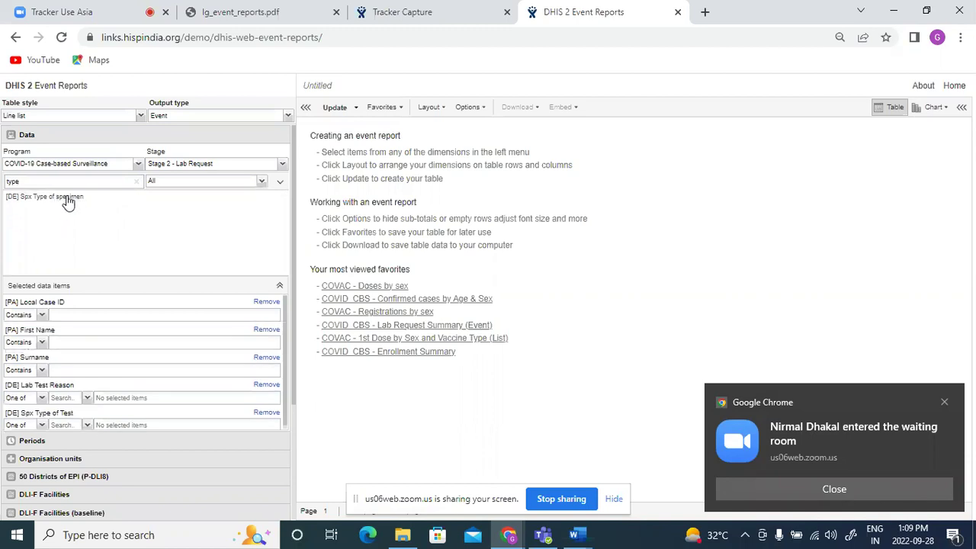
pyautogui.doubleClick(66, 200)
pyautogui.moveTo(294, 286); pyautogui.dragTo(300, 347)
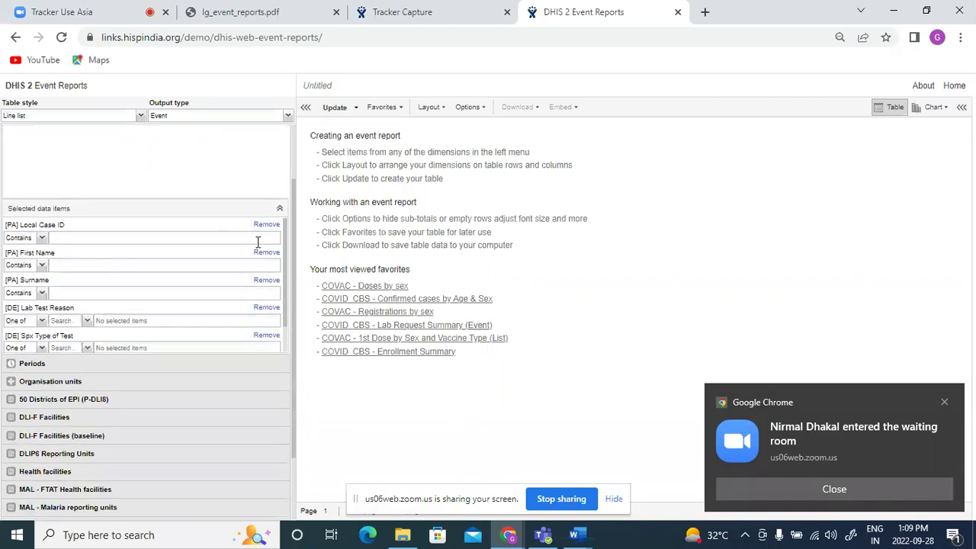
# Step: Set the report period to Last year, cross-checking the case dashboard in Tracker Capture
pyautogui.moveTo(285, 269); pyautogui.dragTo(287, 305)
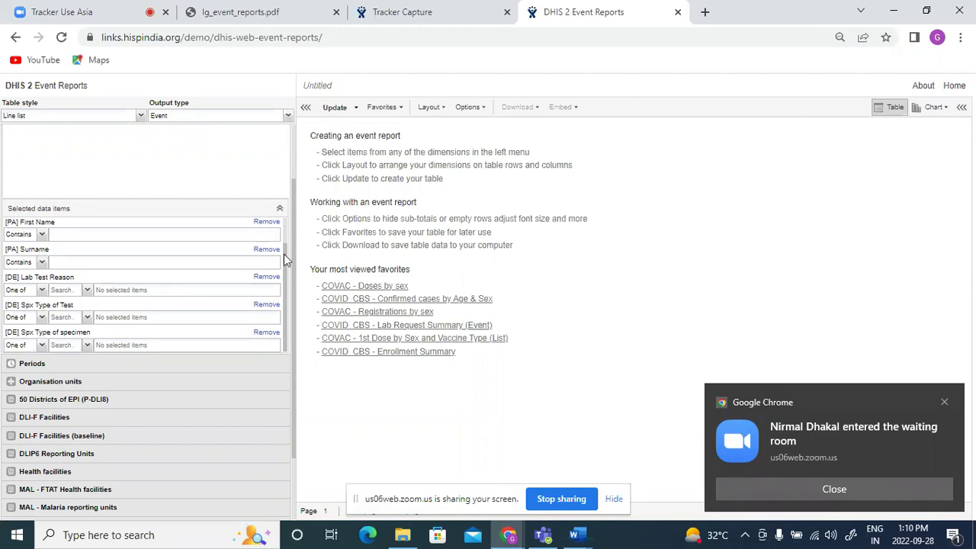
pyautogui.click(65, 364)
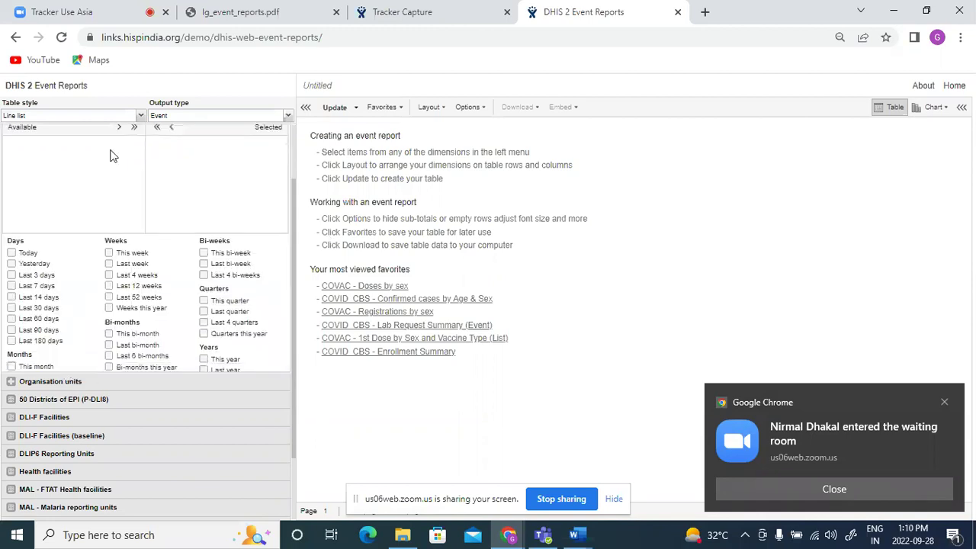
pyautogui.click(402, 11)
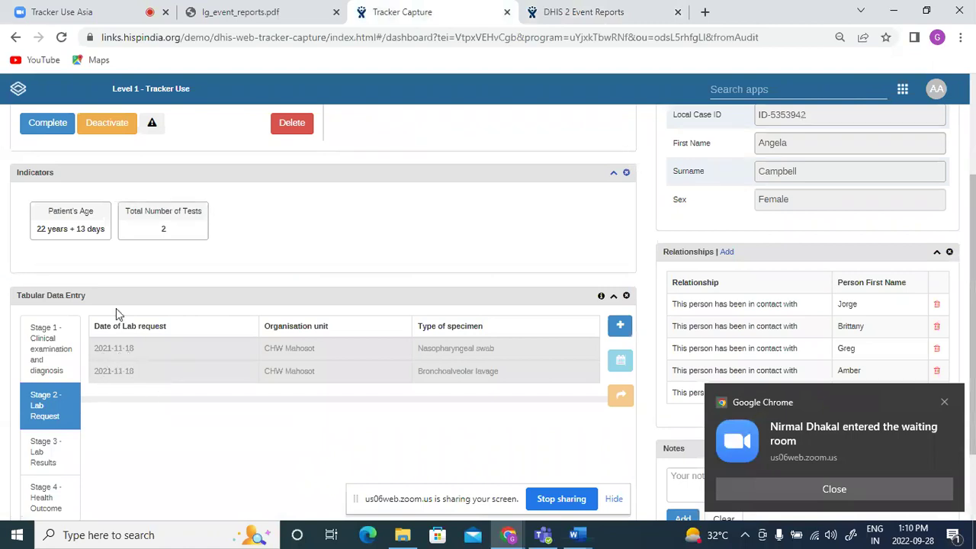
pyautogui.click(602, 11)
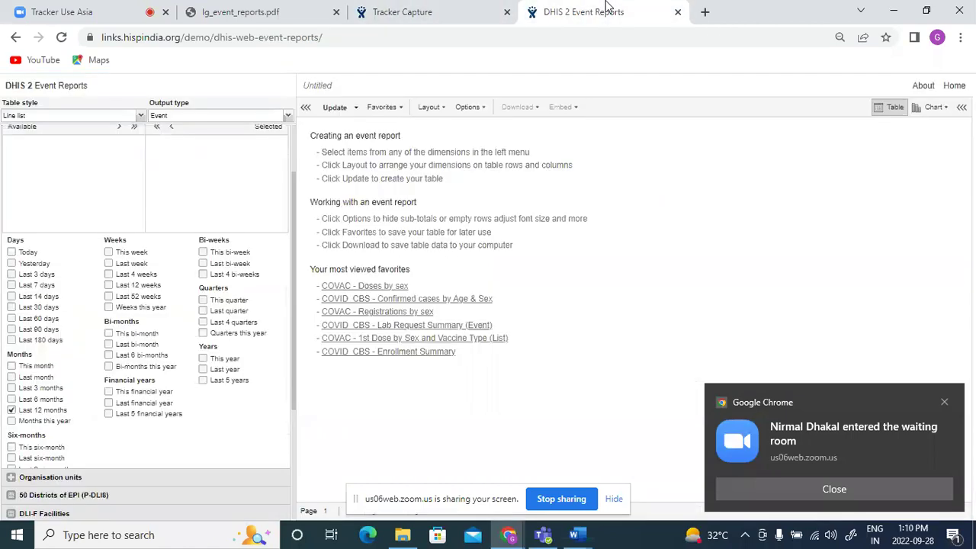
pyautogui.click(203, 370)
pyautogui.click(412, 11)
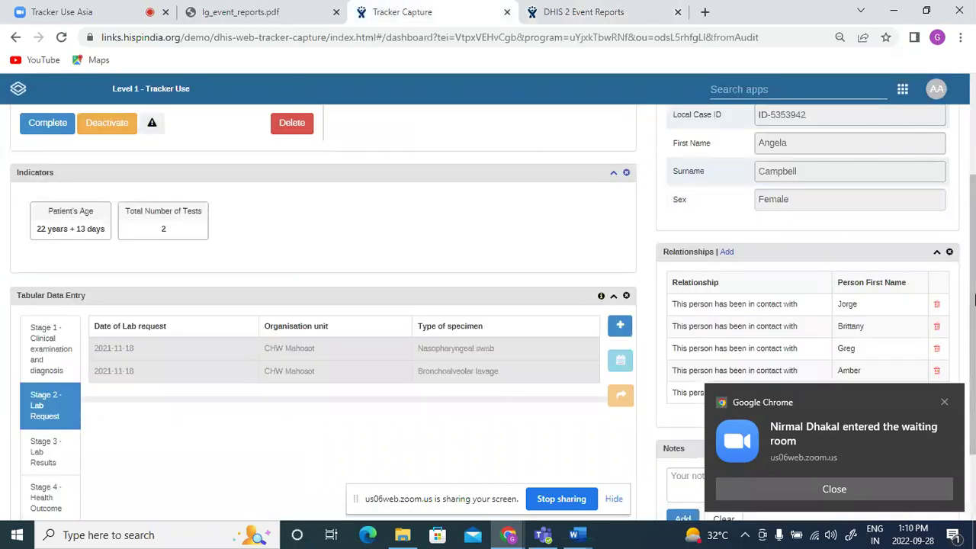
pyautogui.scroll(1, 968, 300)
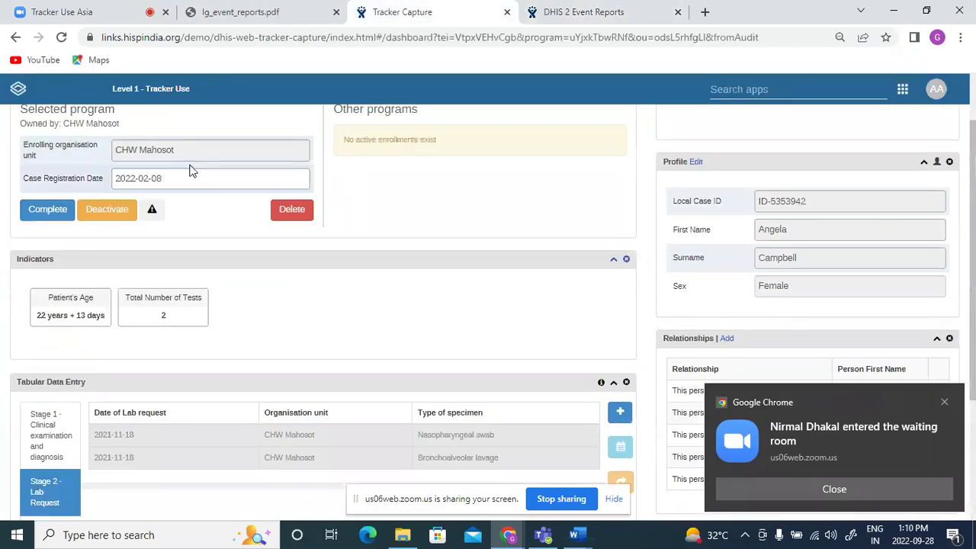
pyautogui.click(572, 11)
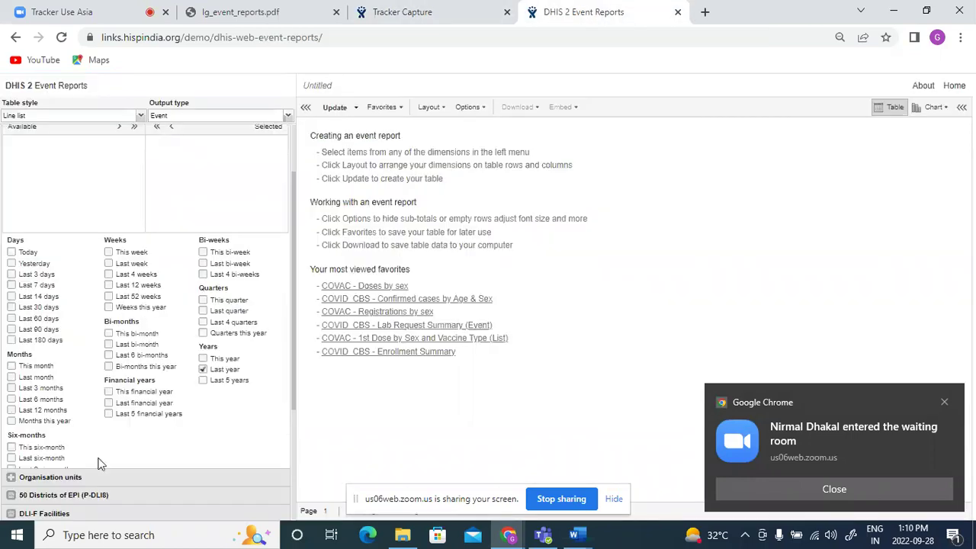
# Step: Select CHW Mahosot under 0001 CH Mahosot and update the line list
pyautogui.click(76, 475)
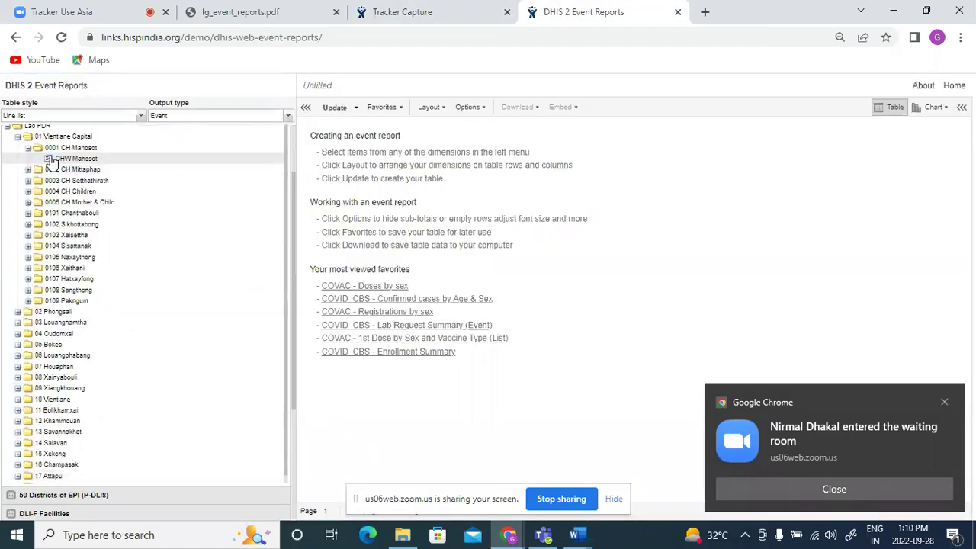
pyautogui.click(29, 148)
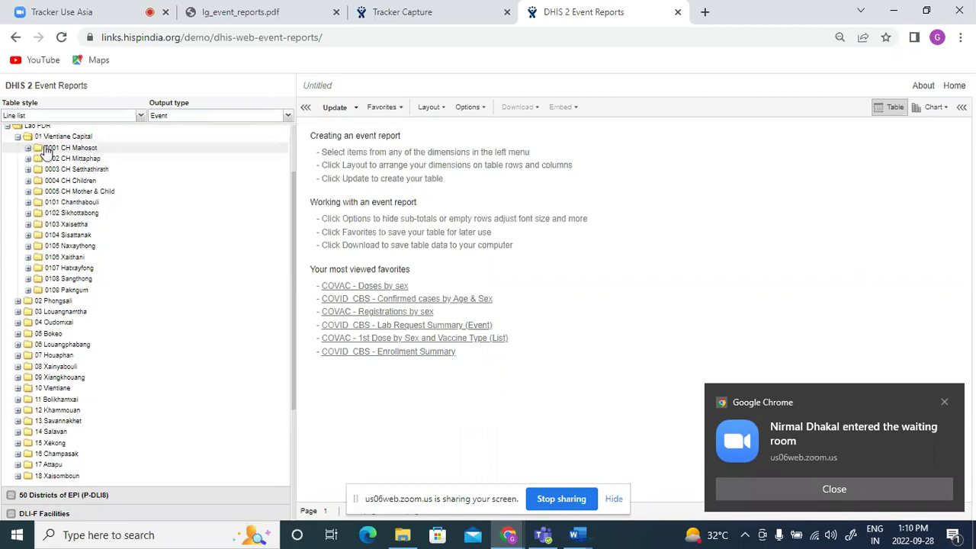
pyautogui.click(28, 147)
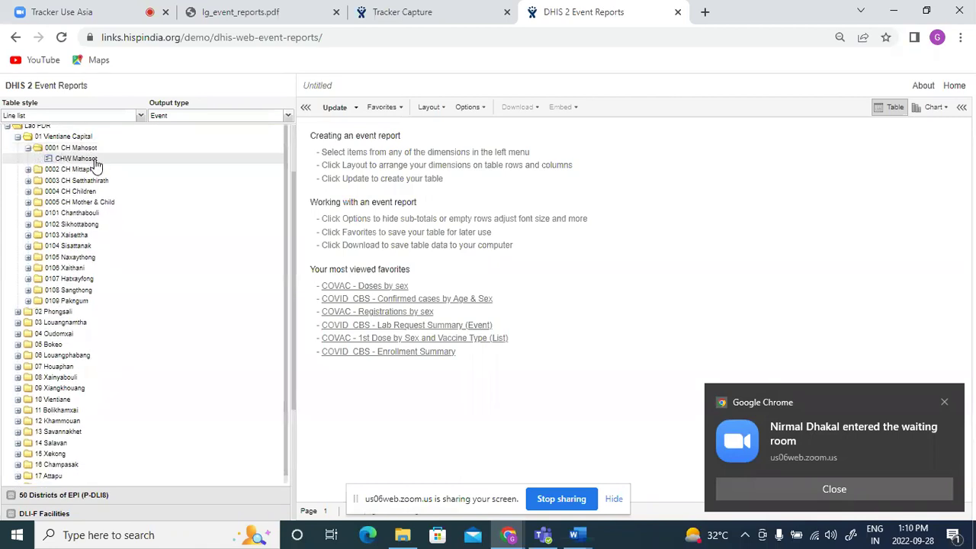
pyautogui.click(330, 107)
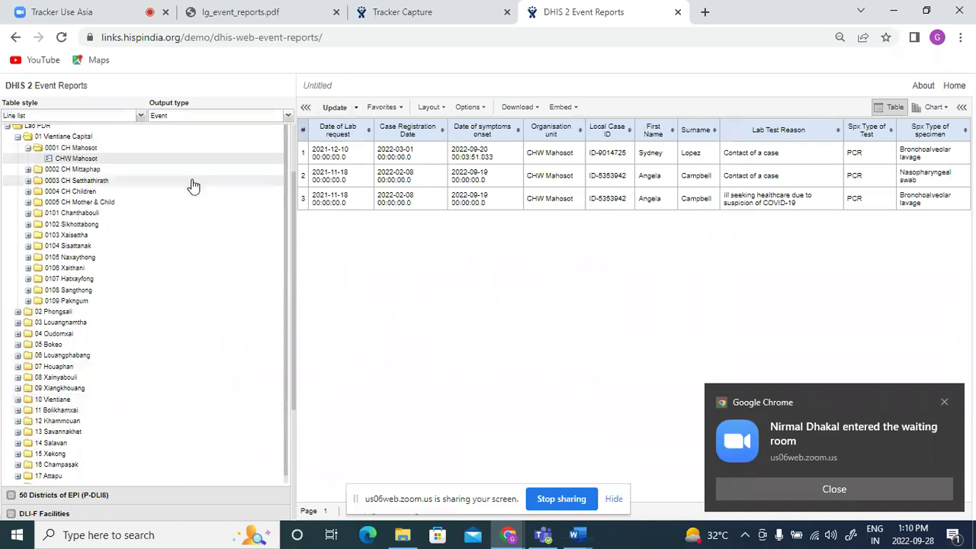
# Step: Complete the case ID in the Local Case ID 'Contains' filter and update the report
pyautogui.moveTo(292, 192); pyautogui.dragTo(298, 119)
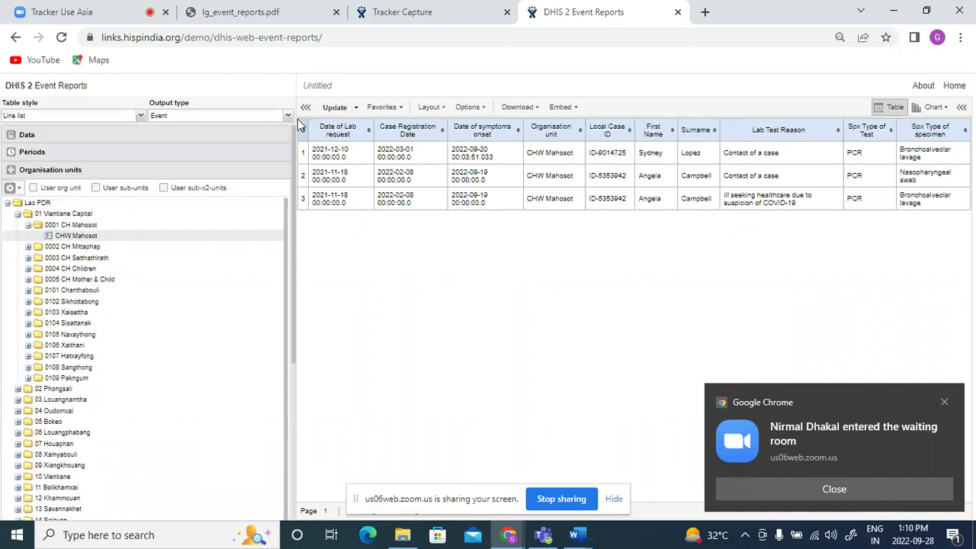
pyautogui.click(93, 136)
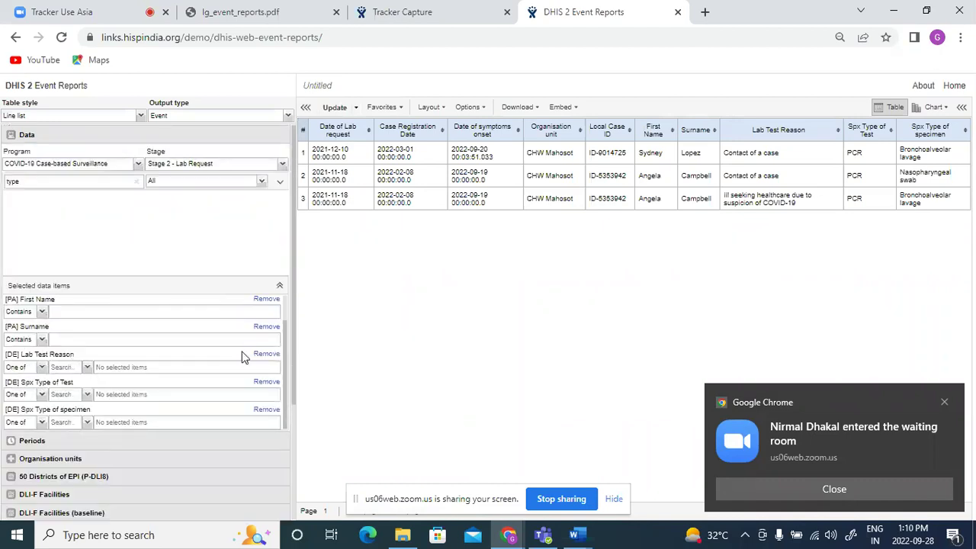
pyautogui.moveTo(283, 323); pyautogui.dragTo(285, 299)
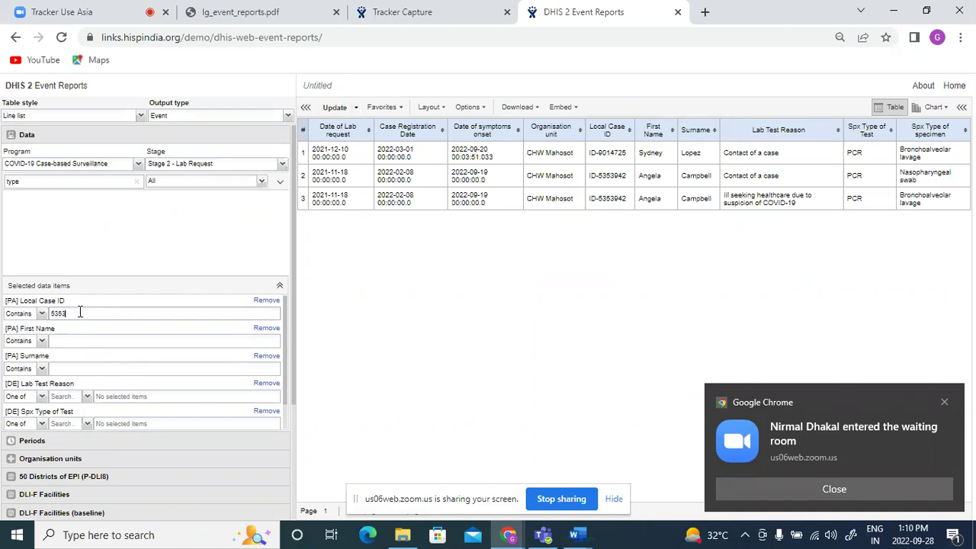
pyautogui.write('942')
pyautogui.click(334, 108)
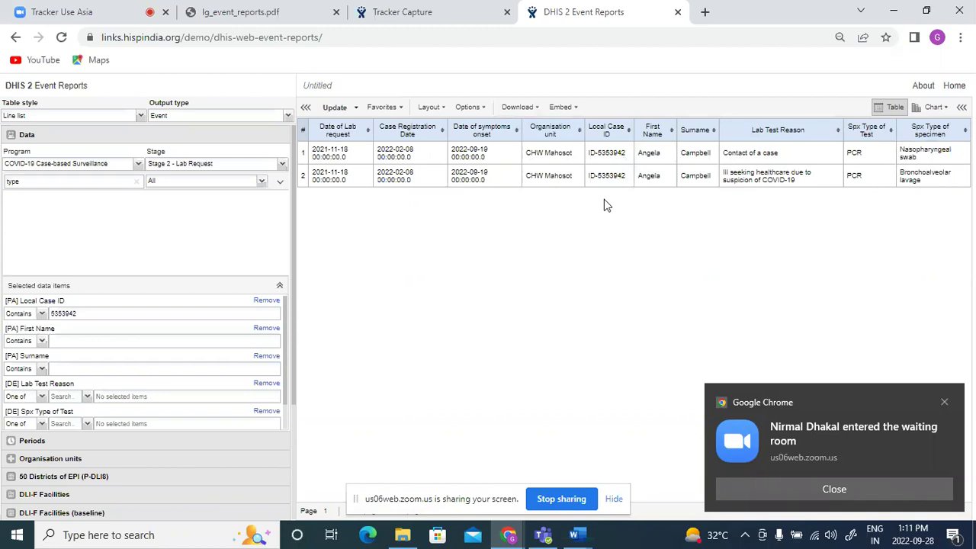
# Step: Switch output type to Enrollment for COVID-19 Case-based Surveillance, Stage 2 - Lab Request
pyautogui.click(203, 119)
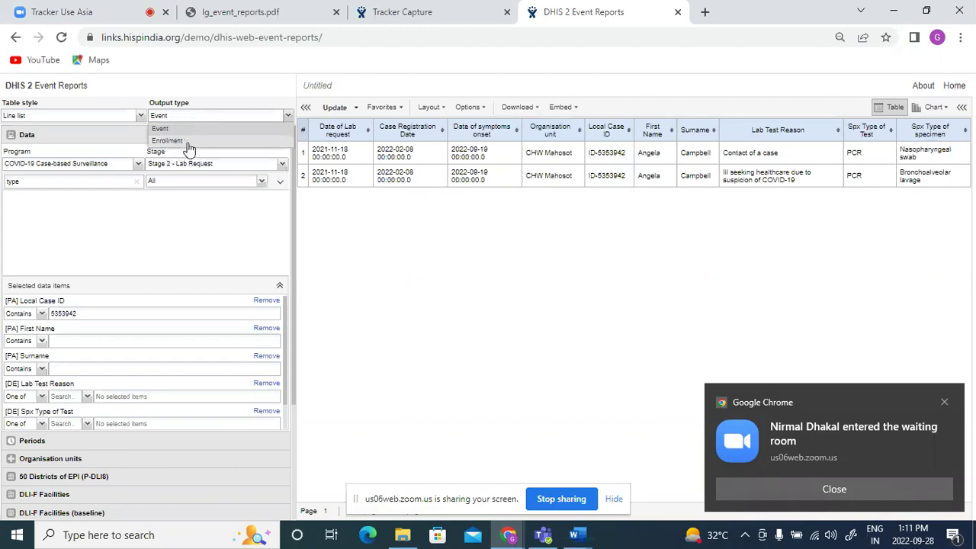
pyautogui.click(190, 141)
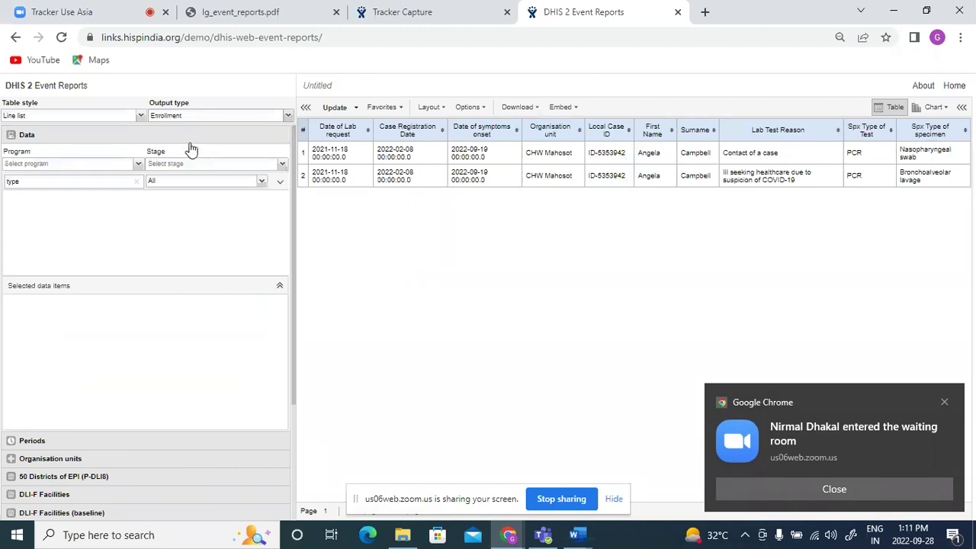
pyautogui.click(65, 164)
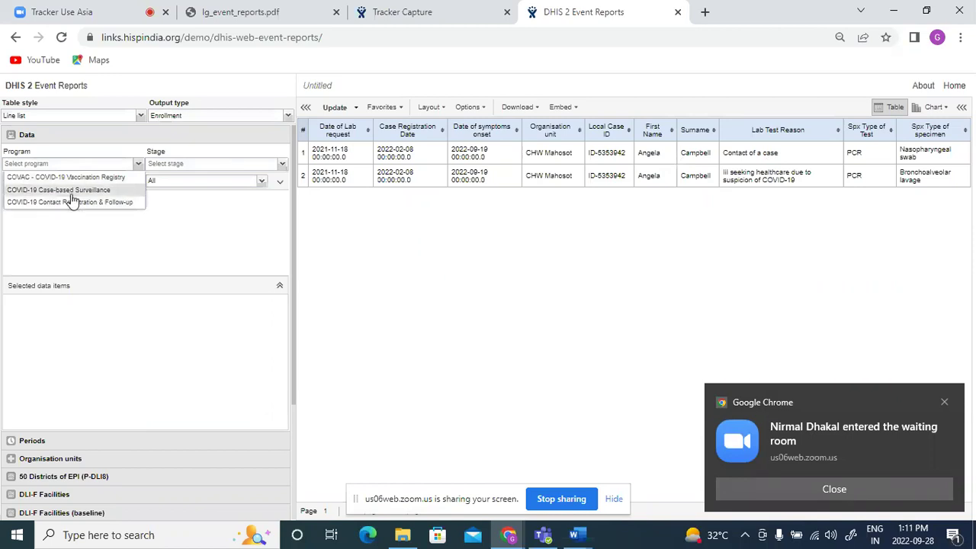
pyautogui.click(65, 195)
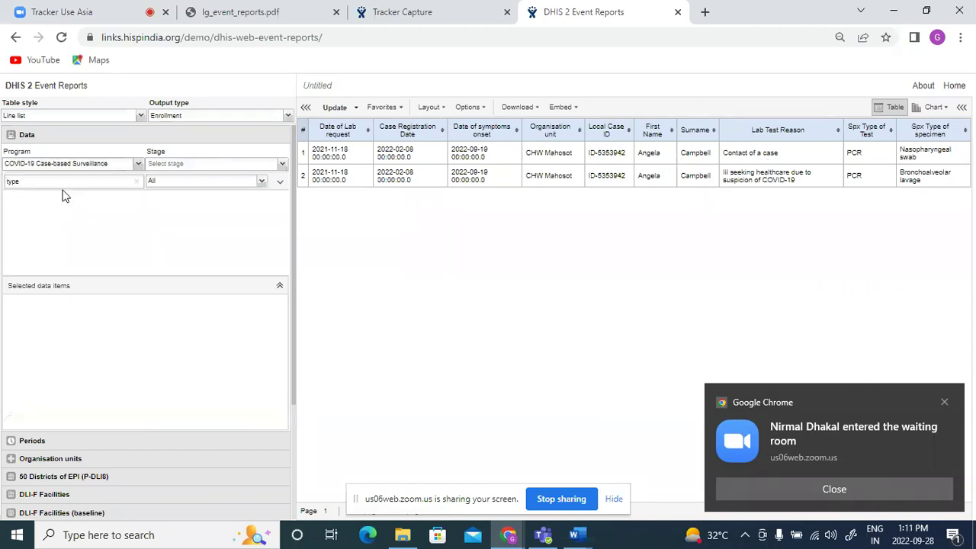
pyautogui.click(190, 164)
pyautogui.click(190, 190)
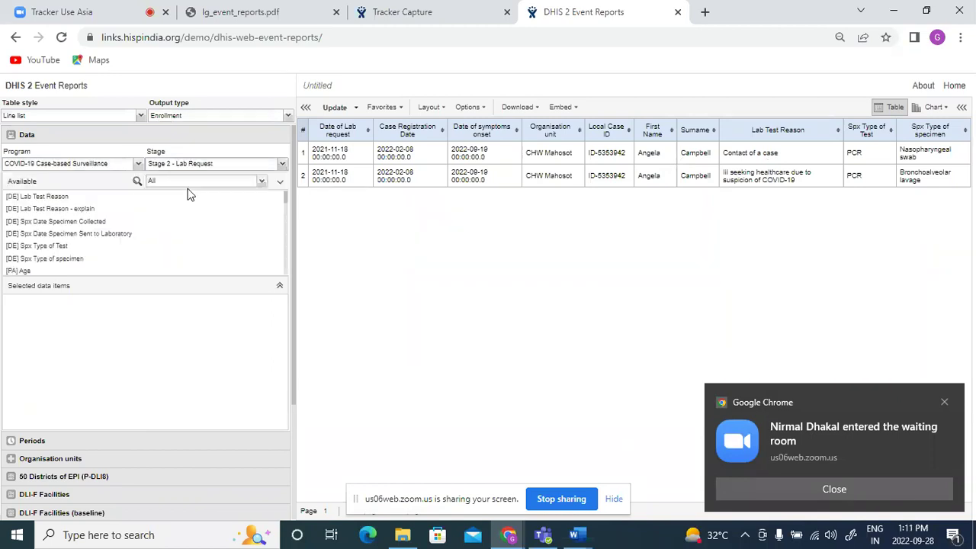
# Step: Add Local Case ID, First Name and Surname as data items
pyautogui.click(137, 183)
pyautogui.write('case')
pyautogui.doubleClick(87, 197)
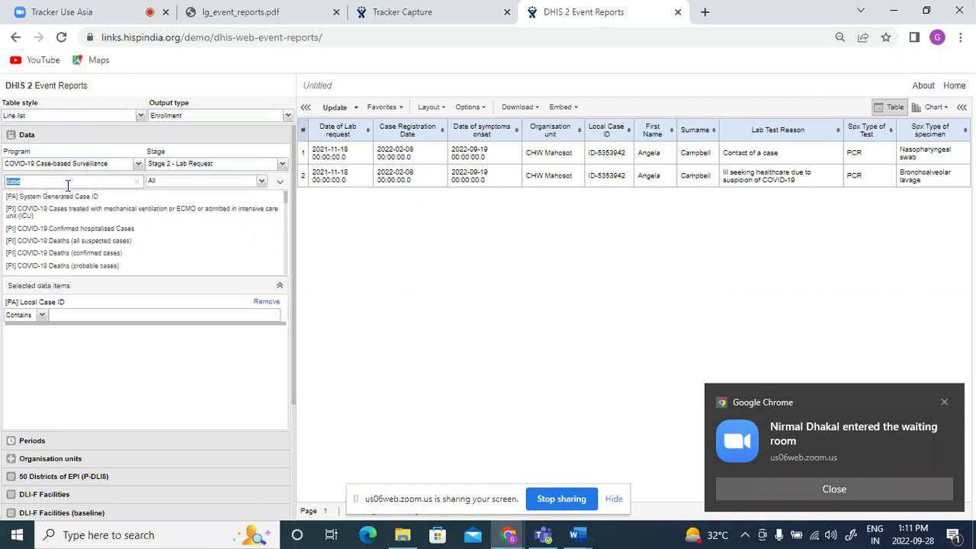
pyautogui.write('name')
pyautogui.doubleClick(39, 196)
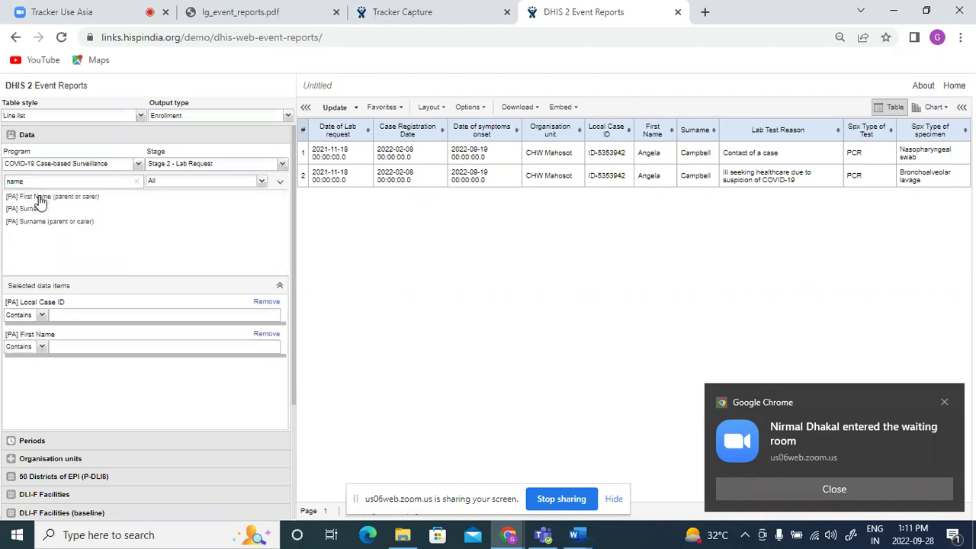
pyautogui.click(53, 181)
pyautogui.doubleClick(40, 209)
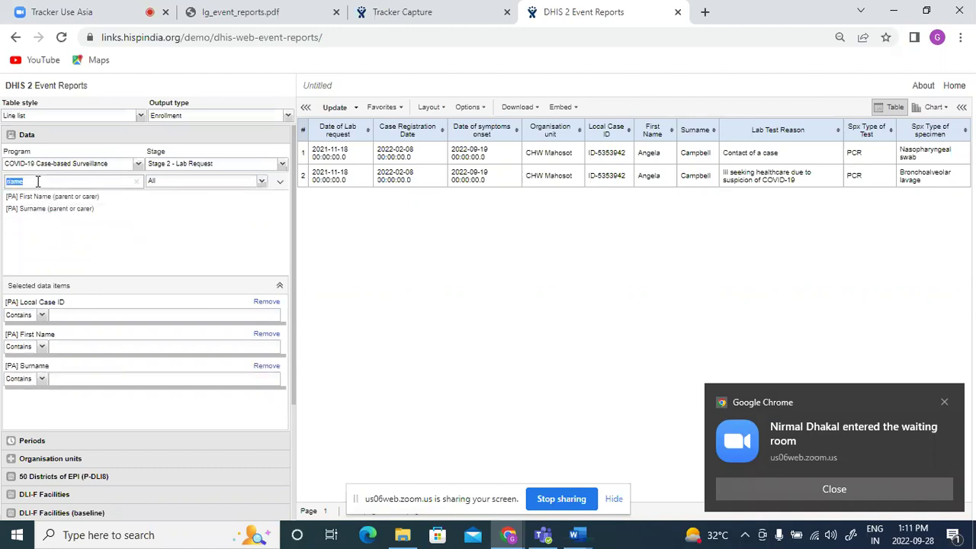
# Step: Add Lab Test Reason and Spx Type of Test as data items
pyautogui.click(38, 182)
pyautogui.write('lab')
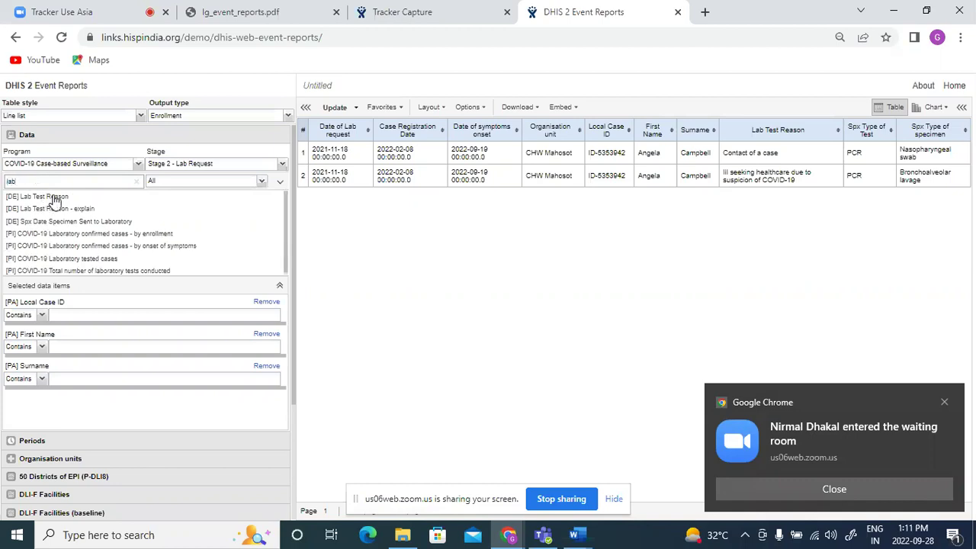
pyautogui.doubleClick(45, 196)
pyautogui.doubleClick(28, 183)
pyautogui.write('type')
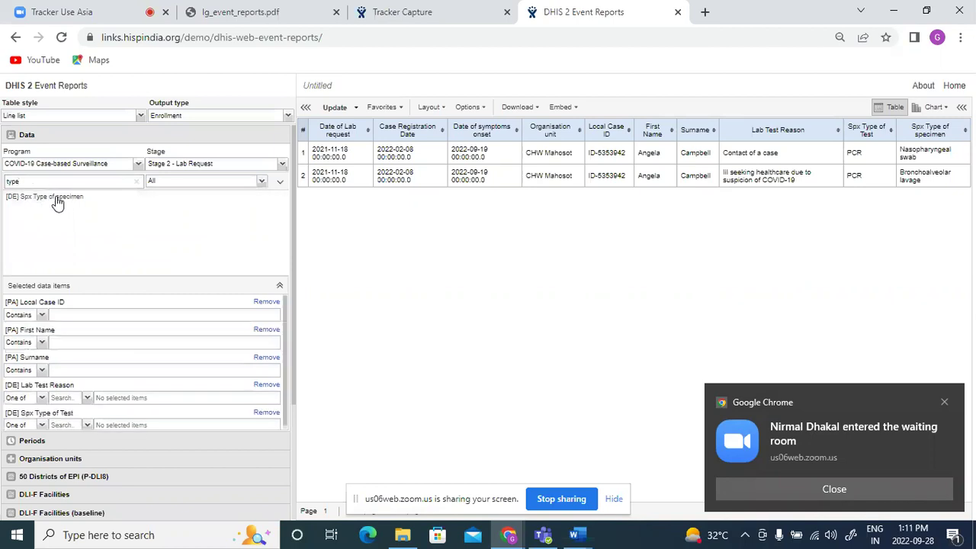
pyautogui.doubleClick(53, 197)
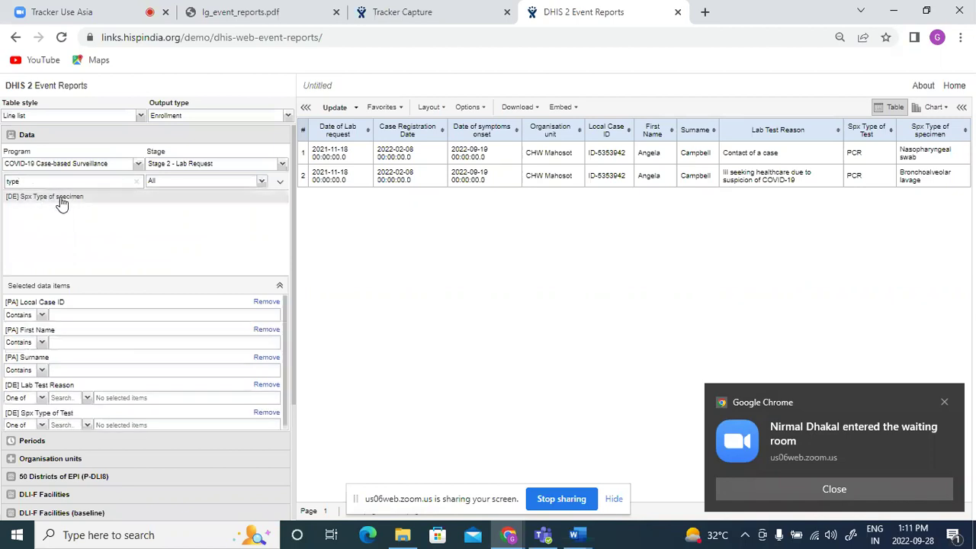
pyautogui.click(104, 442)
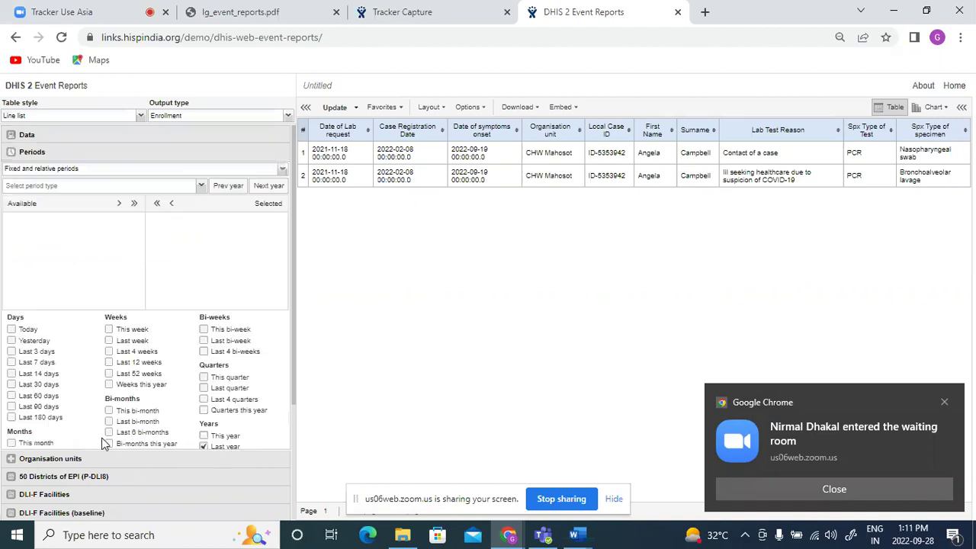
# Step: Include Last year in the periods and update the enrollment report
pyautogui.click(203, 446)
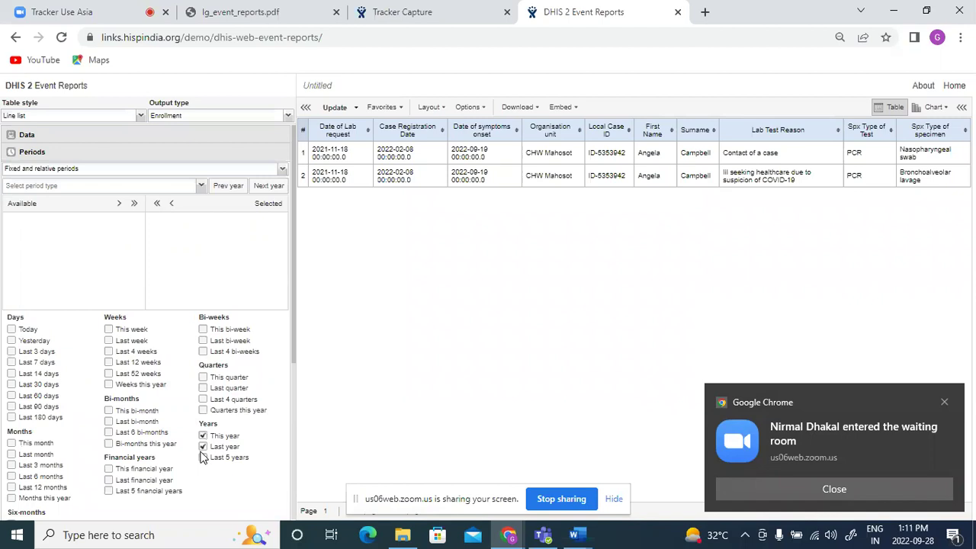
pyautogui.click(42, 152)
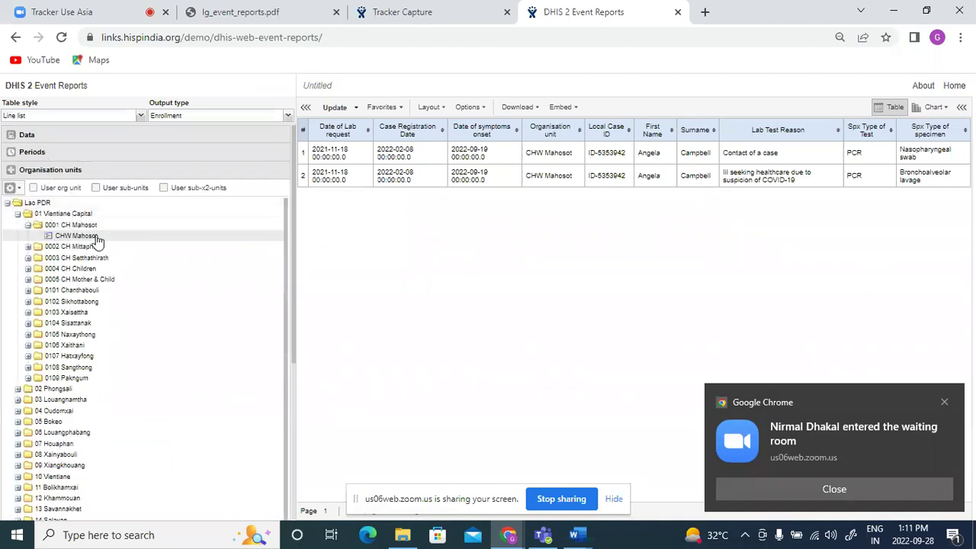
pyautogui.scroll(-1, 96, 239)
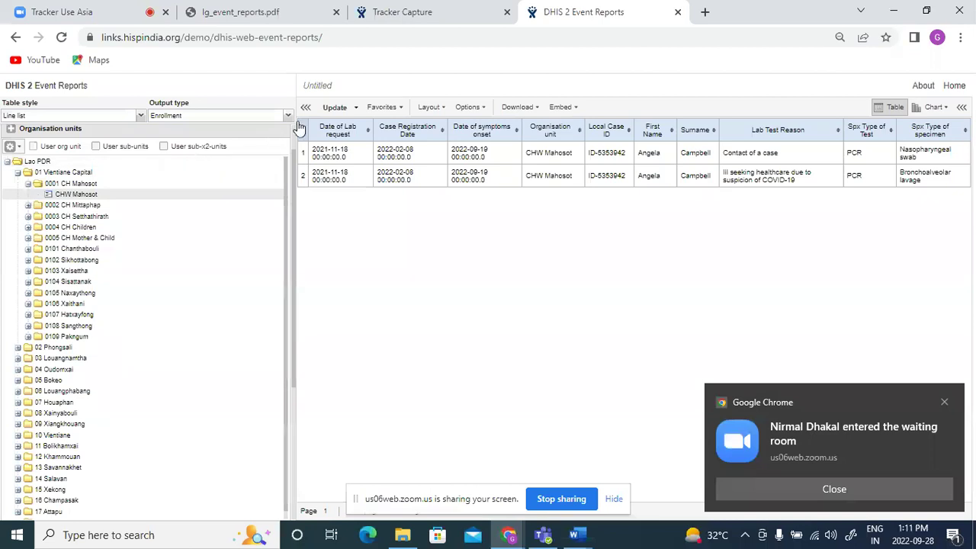
pyautogui.click(335, 108)
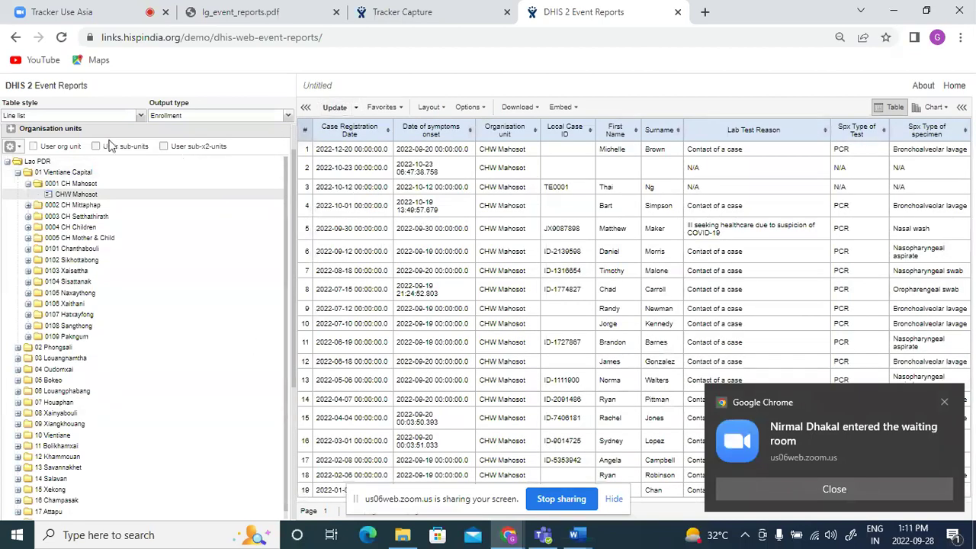
# Step: Filter Local Case ID to the single case and rerun, leaving one row
pyautogui.scroll(1, 298, 183)
pyautogui.scroll(1, 302, 145)
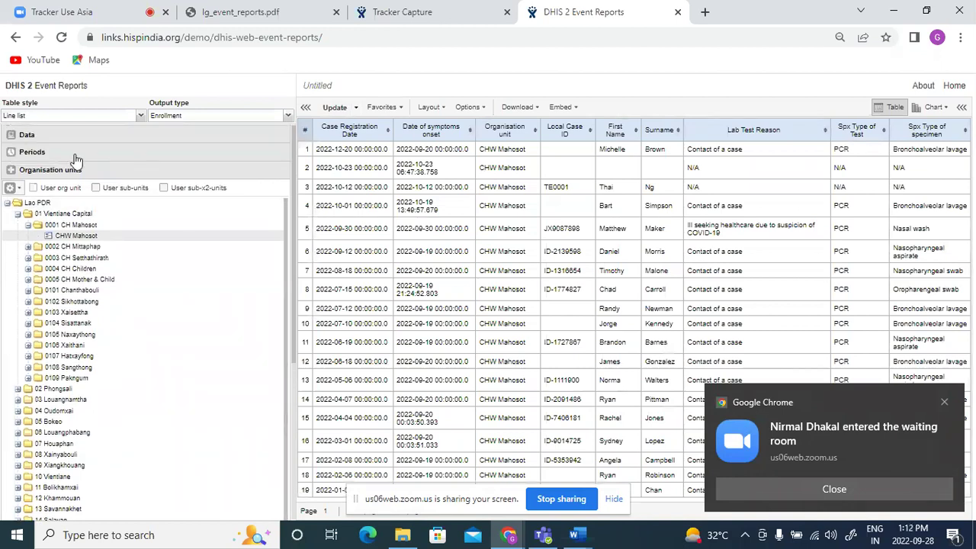
pyautogui.click(111, 135)
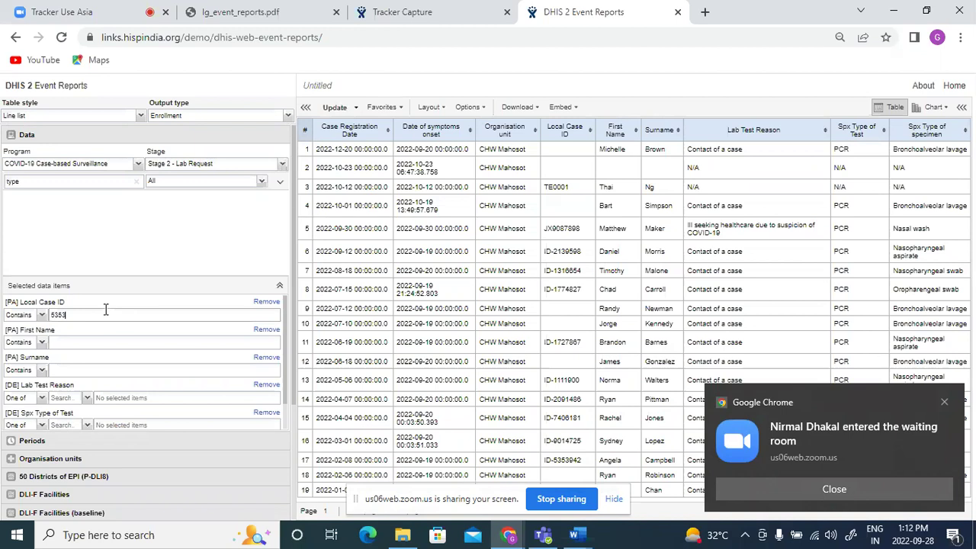
pyautogui.click(337, 106)
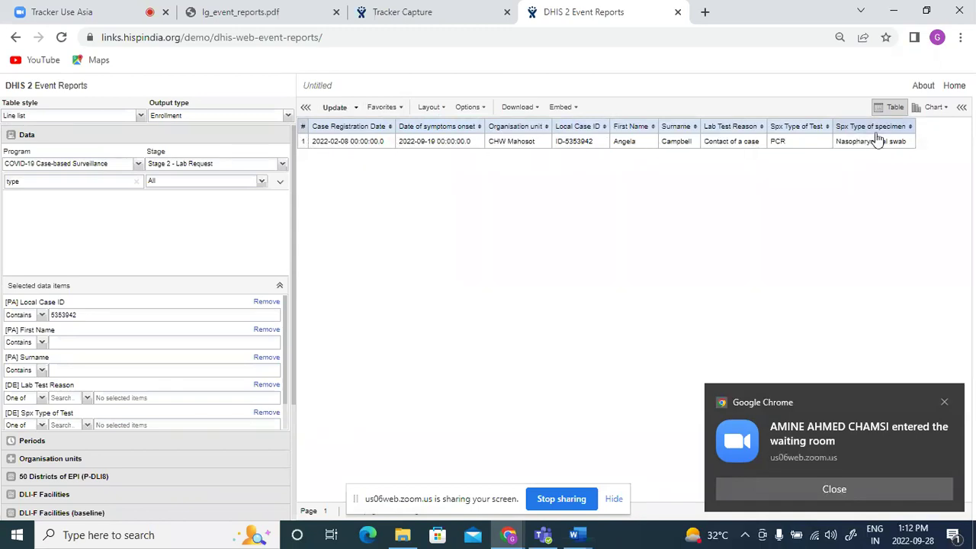
pyautogui.click(402, 8)
pyautogui.scroll(-1, 369, 349)
pyautogui.scroll(-1, 368, 350)
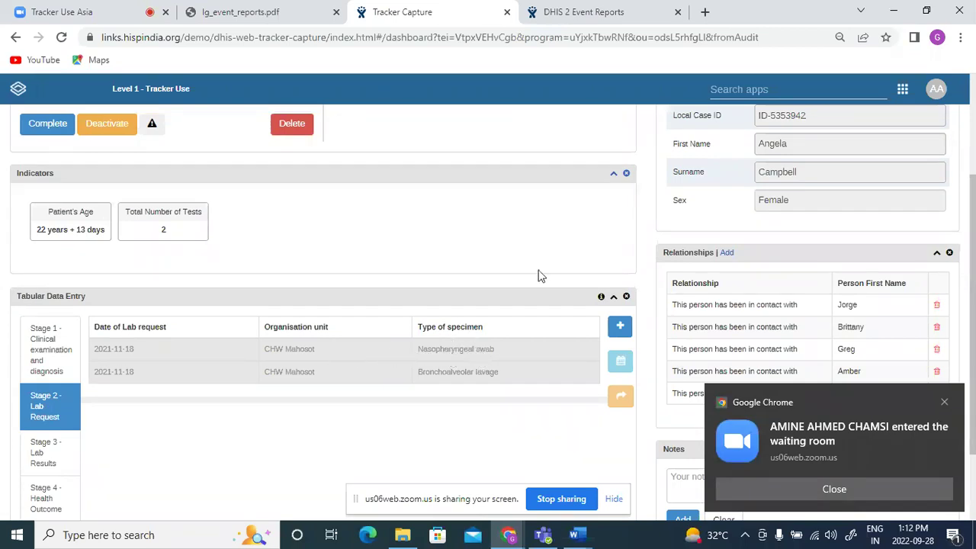
pyautogui.click(562, 14)
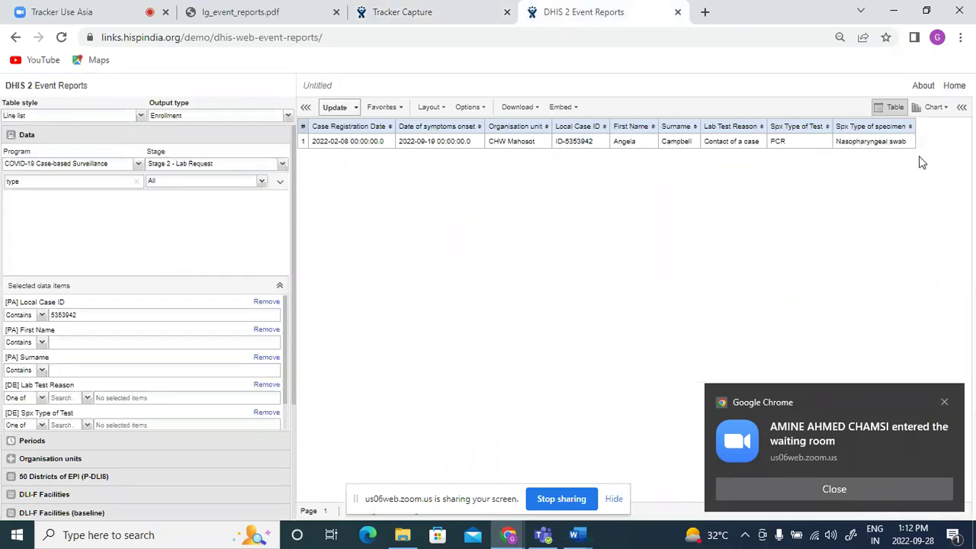
pyautogui.click(415, 9)
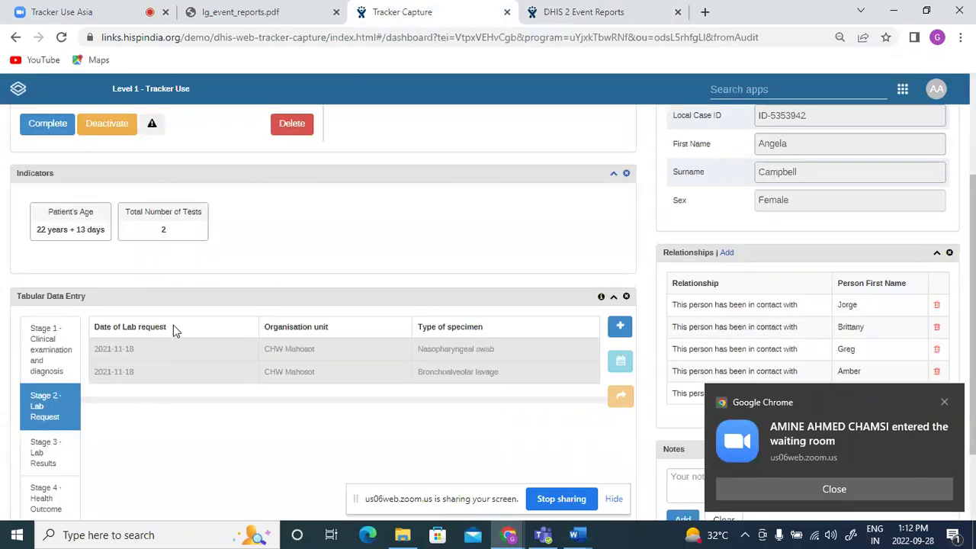
pyautogui.click(577, 9)
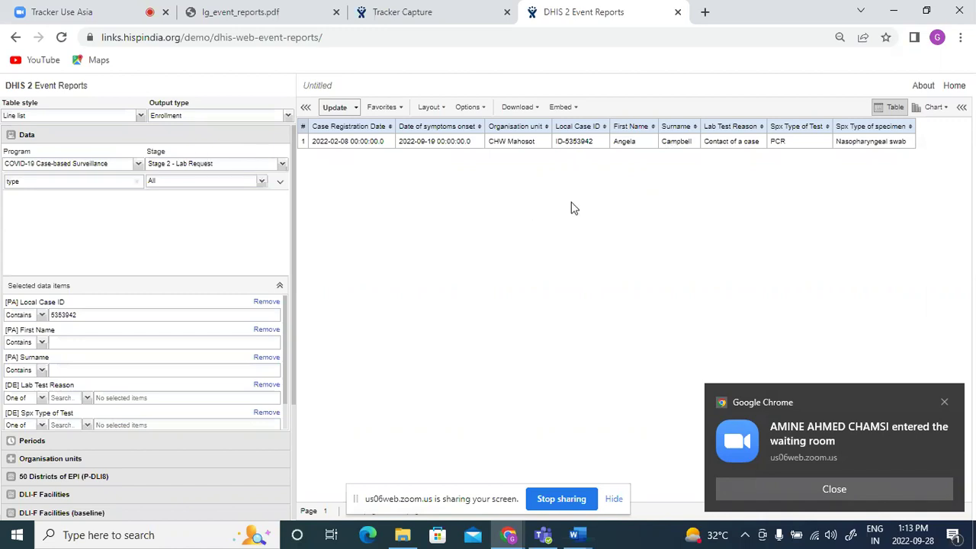
# Step: Switch to the lg_event_reports.pdf guide and scroll to Exercise 2's sample case record on page 5
pyautogui.click(246, 9)
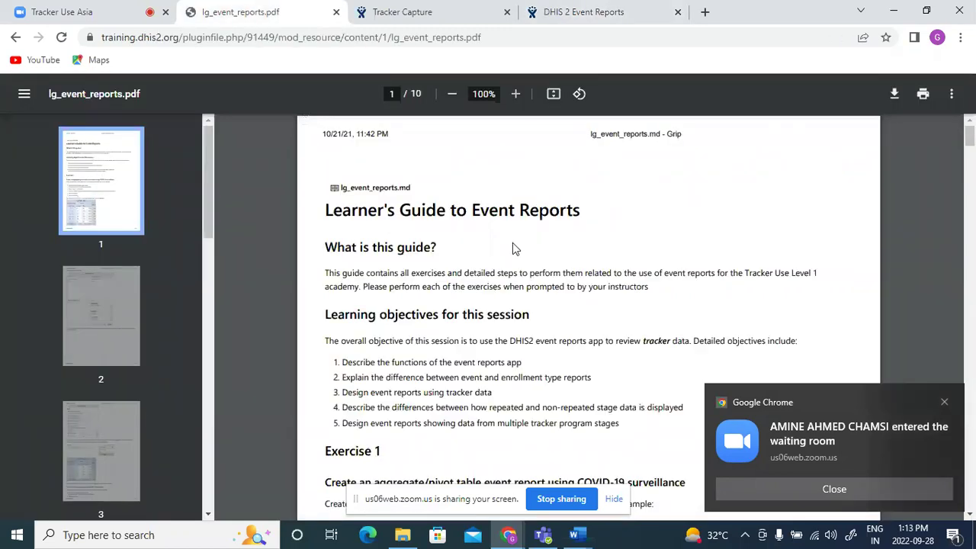
pyautogui.scroll(-2, 513, 243)
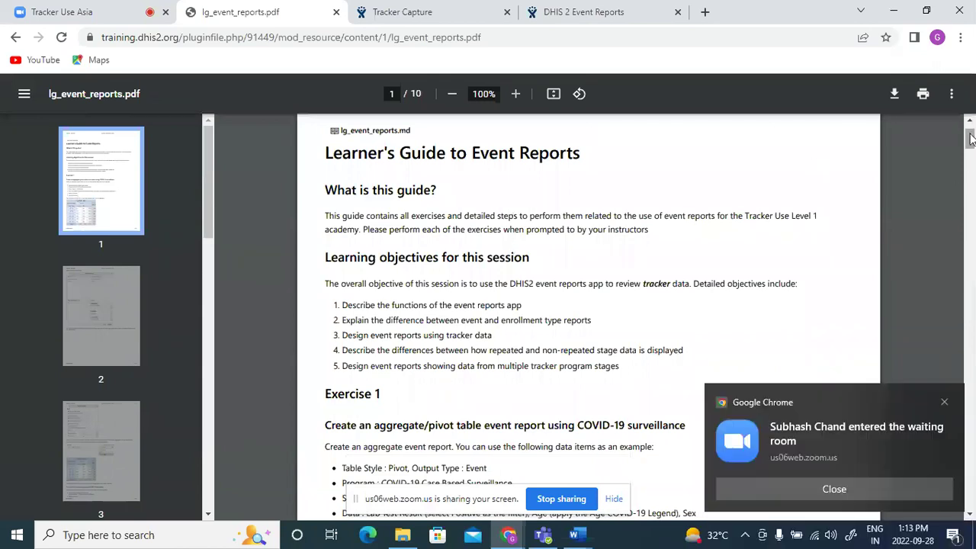
pyautogui.scroll(-4, 957, 229)
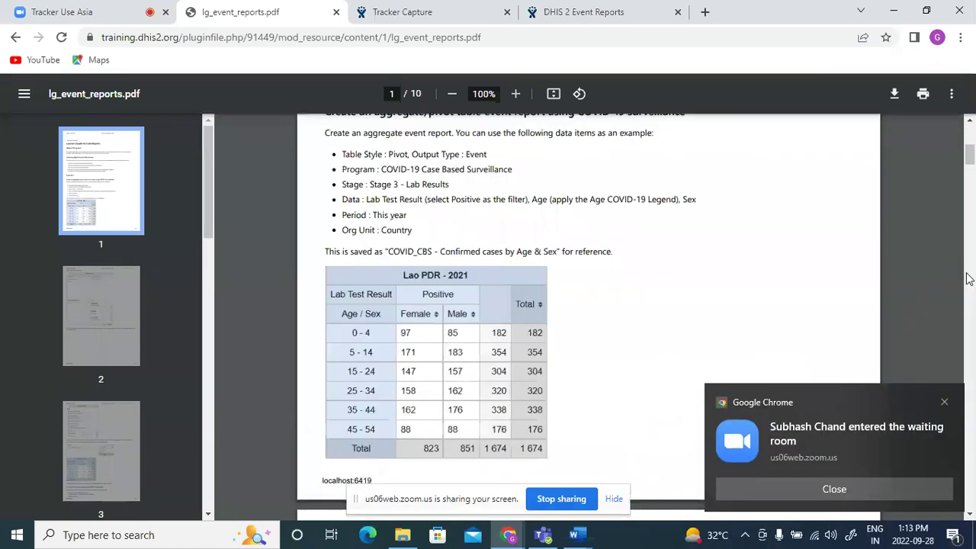
pyautogui.click(944, 402)
pyautogui.scroll(-10, 973, 212)
pyautogui.moveTo(973, 212); pyautogui.dragTo(970, 284)
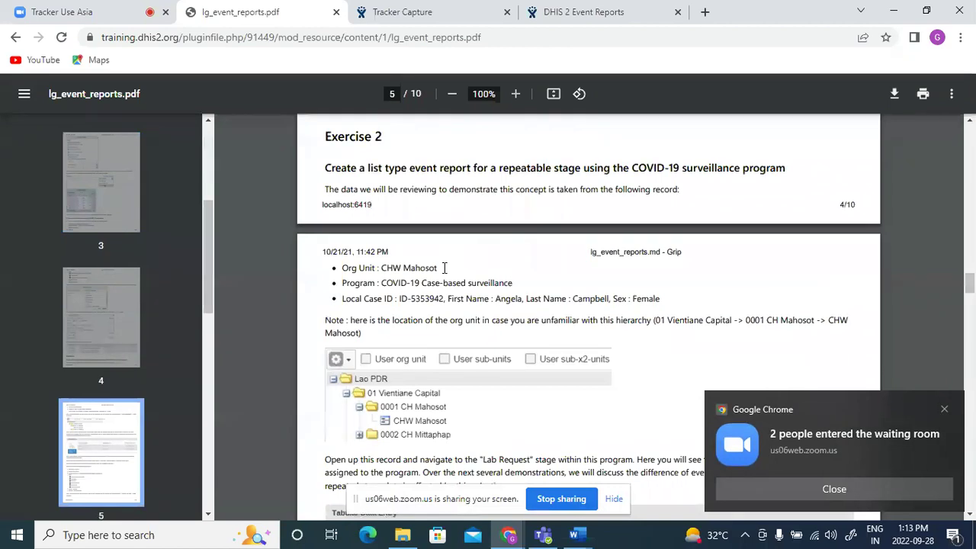